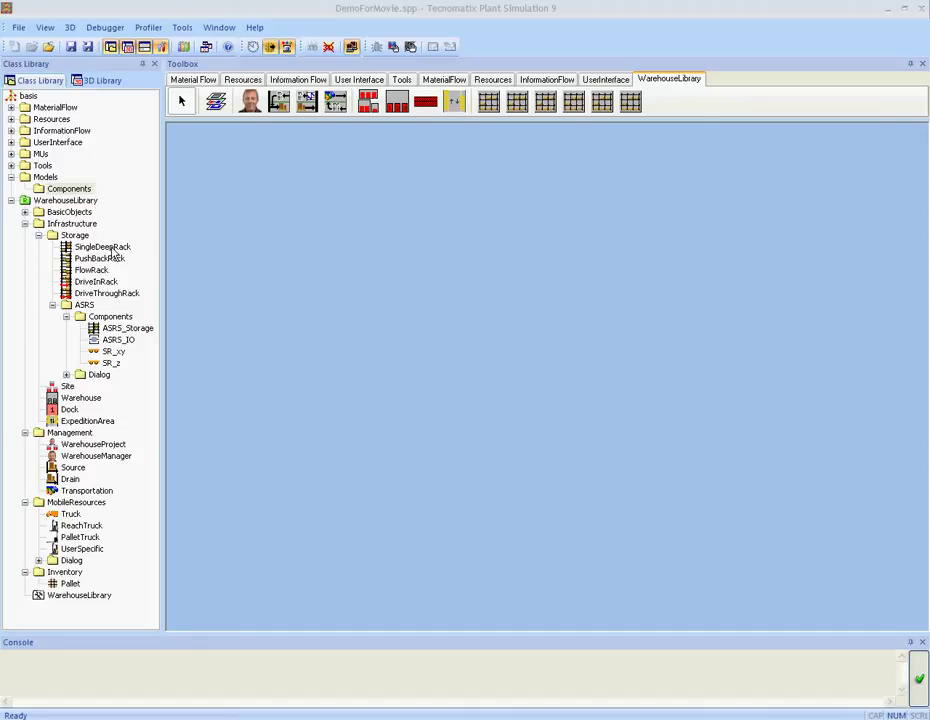
# Step: Copy SingleDeepRack into Models > Components and set the copy's number of levels to 7
pyautogui.moveTo(115, 256); pyautogui.dragTo(70, 194)
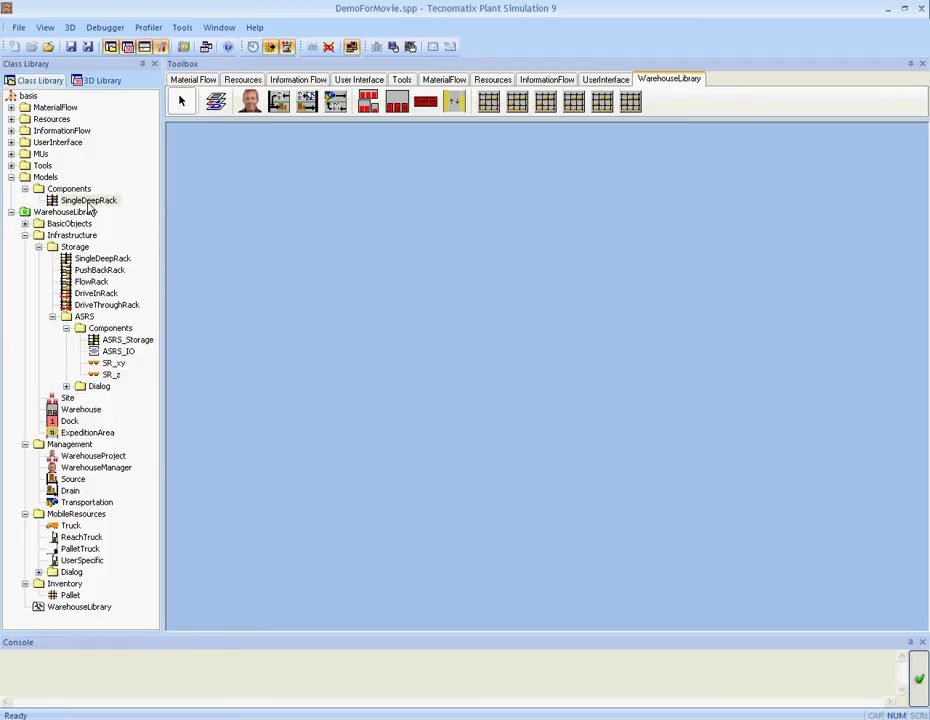
pyautogui.doubleClick(88, 204)
pyautogui.moveTo(384, 210); pyautogui.dragTo(655, 80)
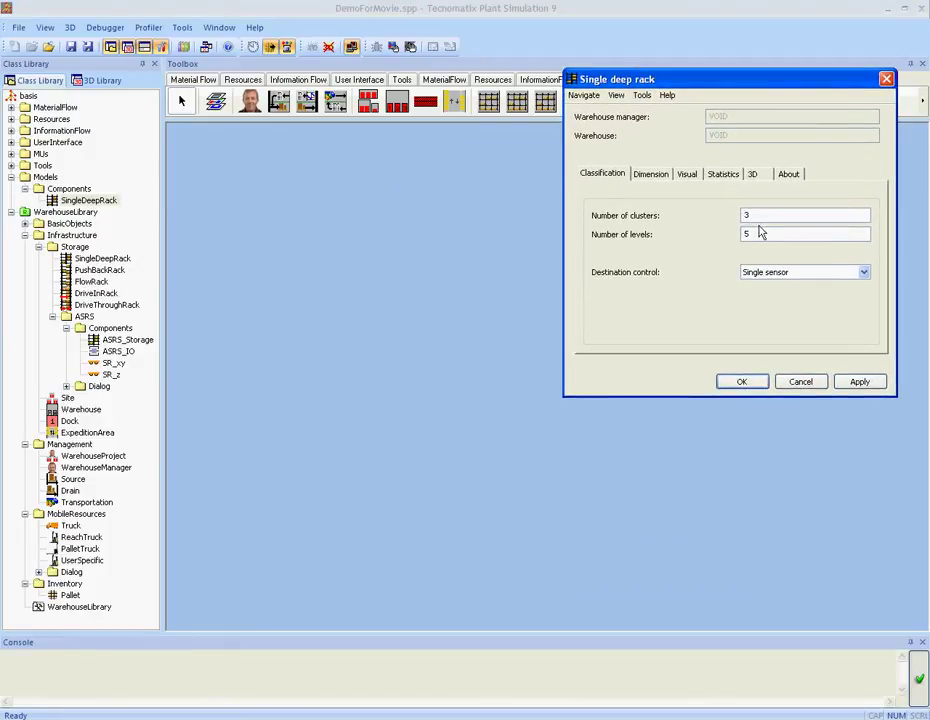
pyautogui.moveTo(759, 232); pyautogui.dragTo(727, 238)
pyautogui.write('7')
pyautogui.click(661, 180)
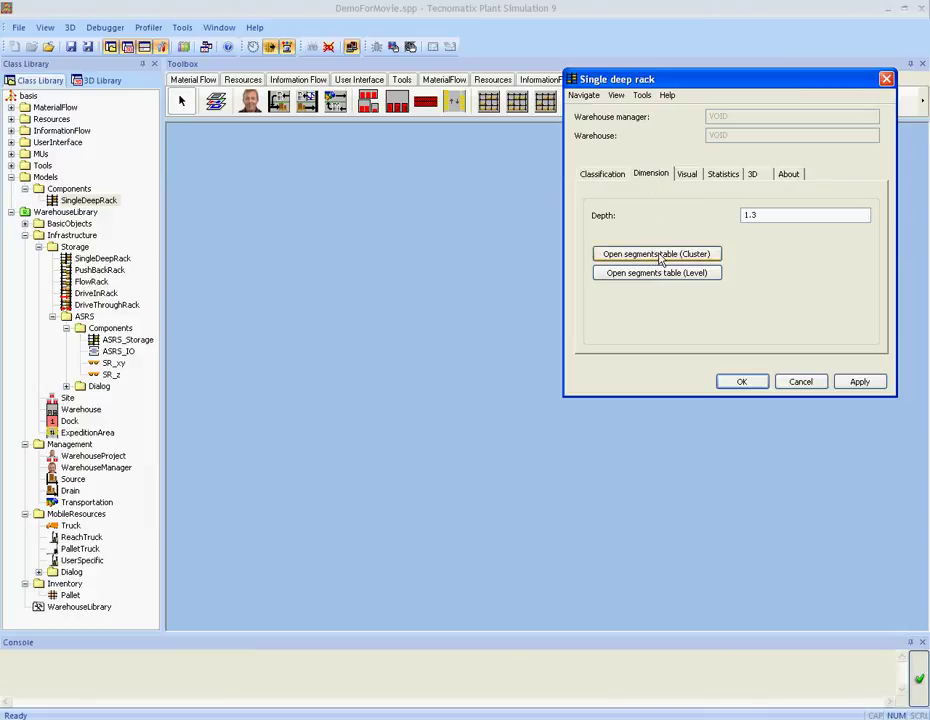
# Step: Set the widths of Cluster1, Cluster2 and Cluster3 to 1.4 in the cluster segments table
pyautogui.click(657, 255)
pyautogui.moveTo(285, 104); pyautogui.dragTo(698, 326)
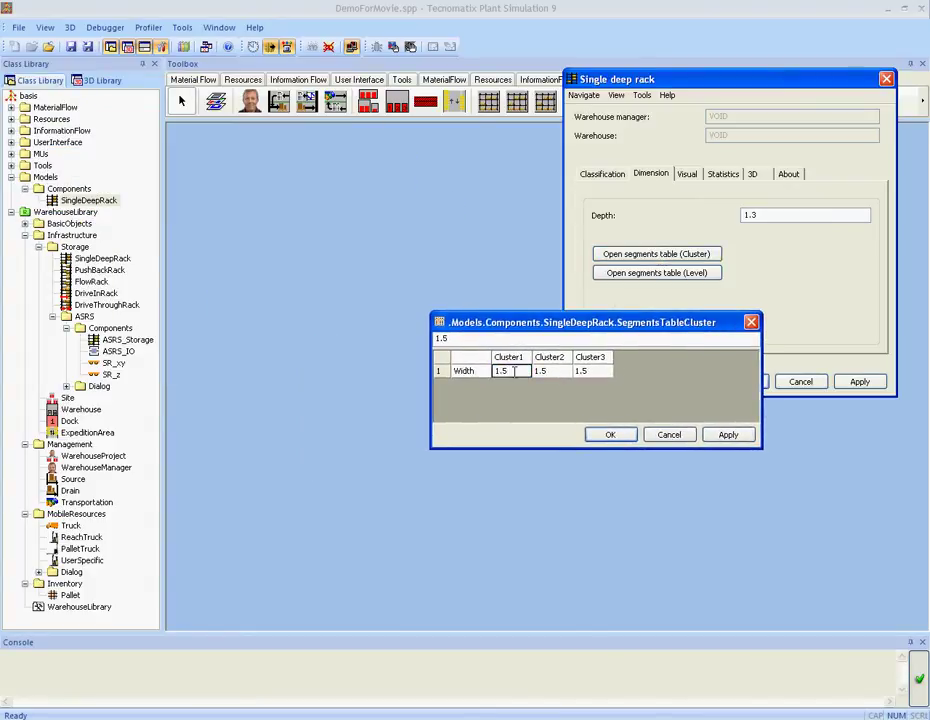
pyautogui.press('BackSpace')
pyautogui.write('4')
pyautogui.press('Tab')
pyautogui.write('1.4')
pyautogui.press('Tab')
pyautogui.write('1.4')
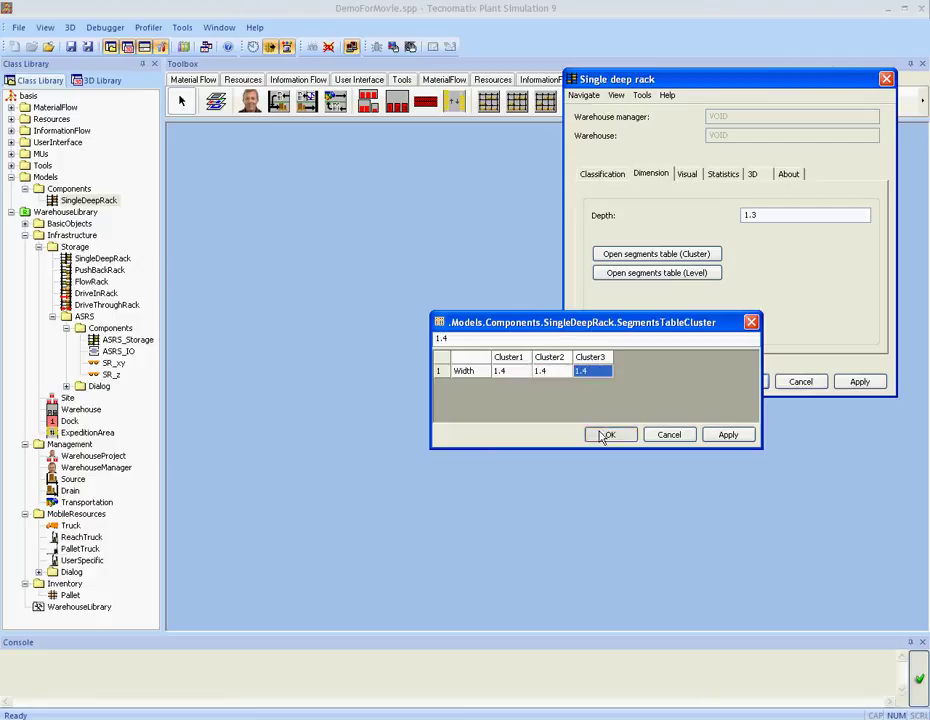
pyautogui.click(605, 434)
# Step: Set level heights to 2 for Etage1 and 1.5 for Etage2 through Etage4
pyautogui.click(629, 276)
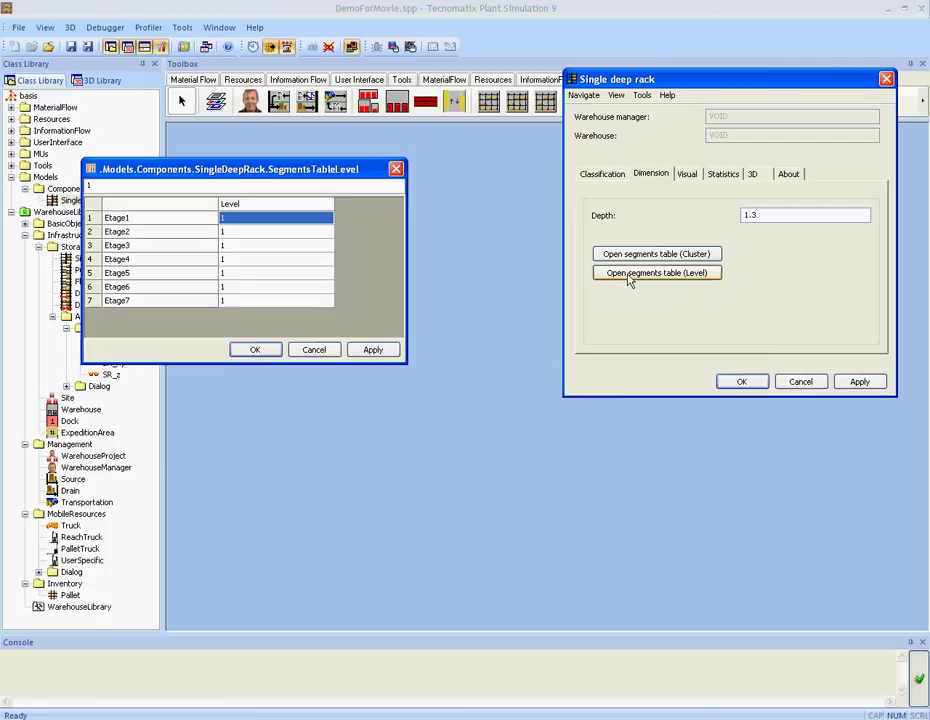
pyautogui.click(265, 216)
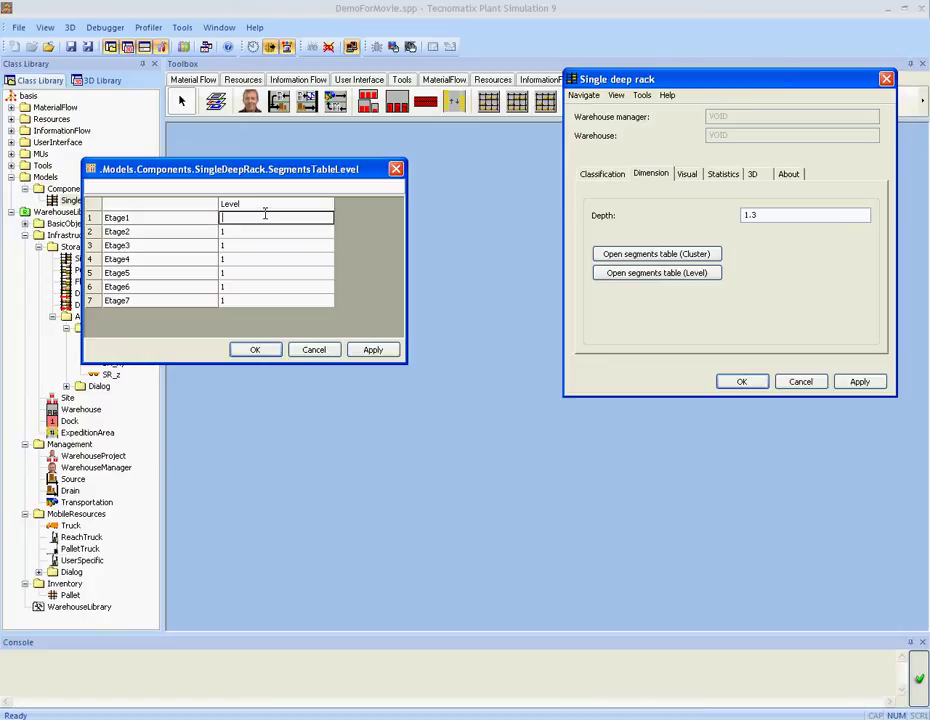
pyautogui.write('2')
pyautogui.press('Return')
pyautogui.write('1.5')
pyautogui.press('Return')
pyautogui.write('1.5')
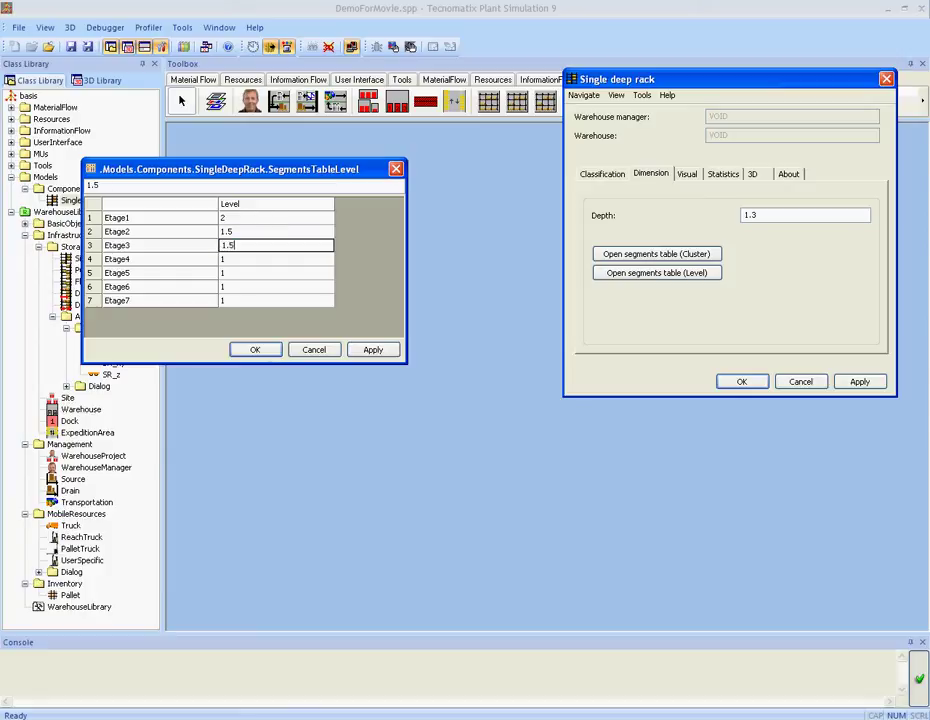
pyautogui.press('Return')
pyautogui.write('1.5')
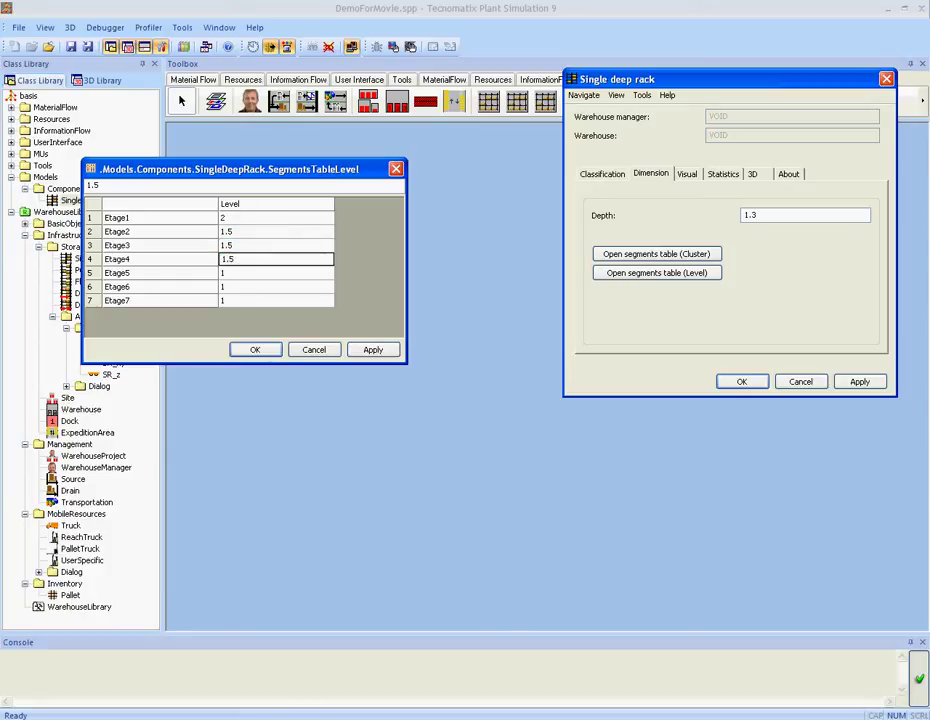
pyautogui.press('Return')
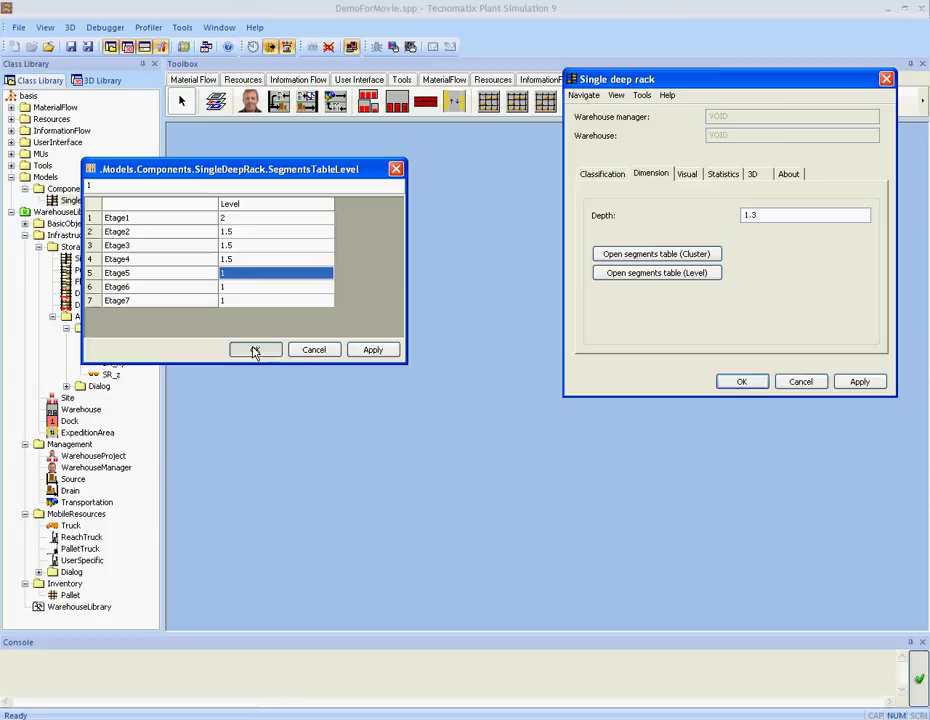
pyautogui.click(255, 350)
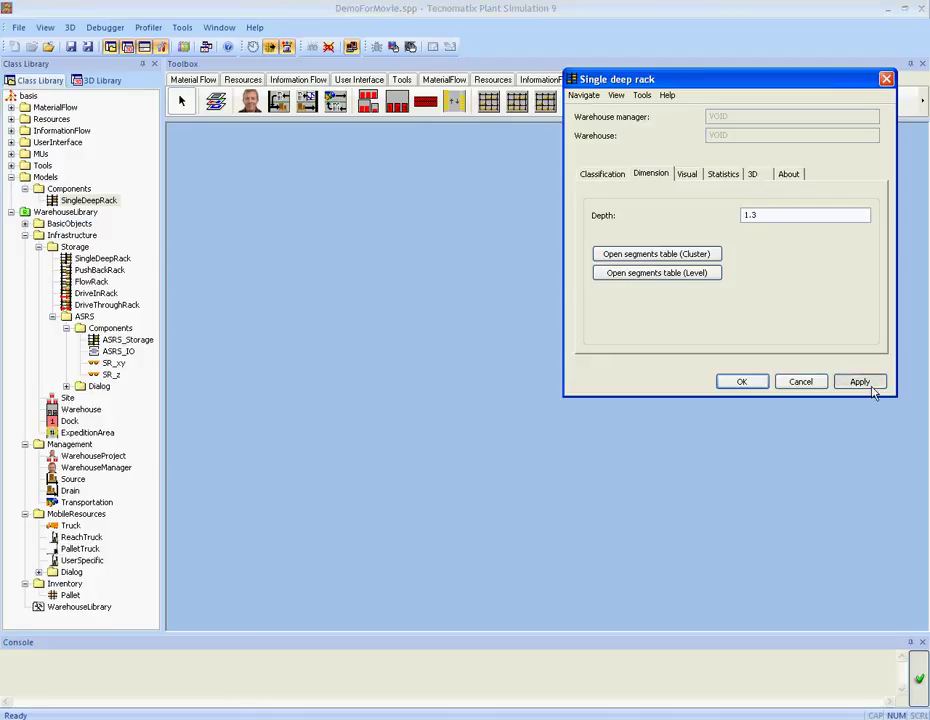
# Step: Create the rack's 3D model from the 3D tab and open it in a 3D frame
pyautogui.click(762, 178)
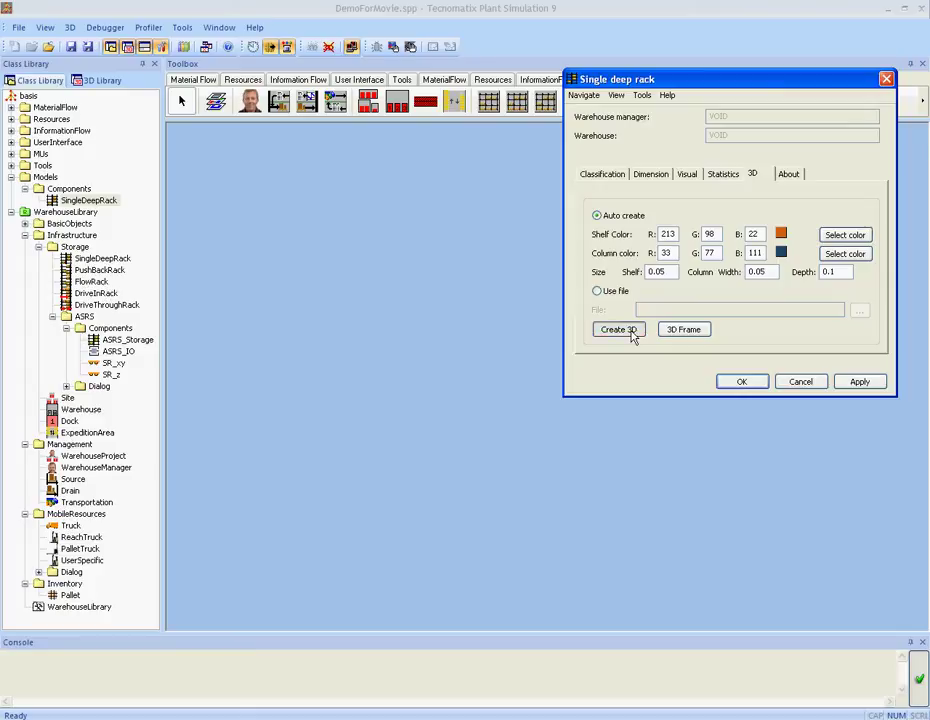
pyautogui.click(631, 335)
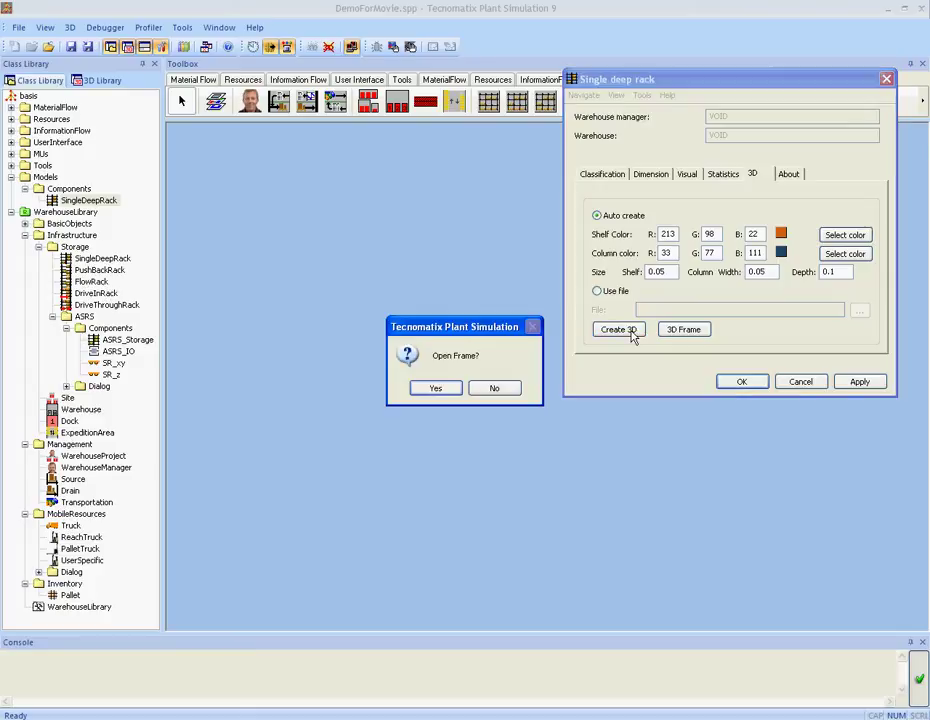
pyautogui.click(437, 389)
# Step: Rotate the 3D rack to inspect the shelves, then confirm the rack settings and close the viewer
pyautogui.moveTo(507, 439); pyautogui.dragTo(390, 458)
pyautogui.scroll(3, 509, 421)
pyautogui.moveTo(496, 428); pyautogui.dragTo(534, 295)
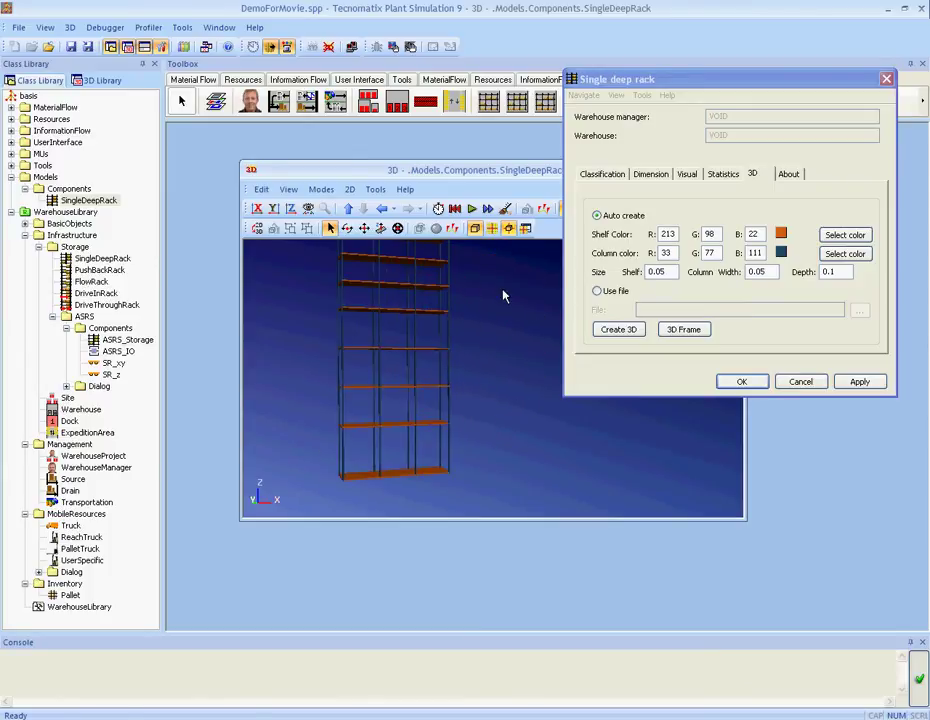
pyautogui.click(749, 384)
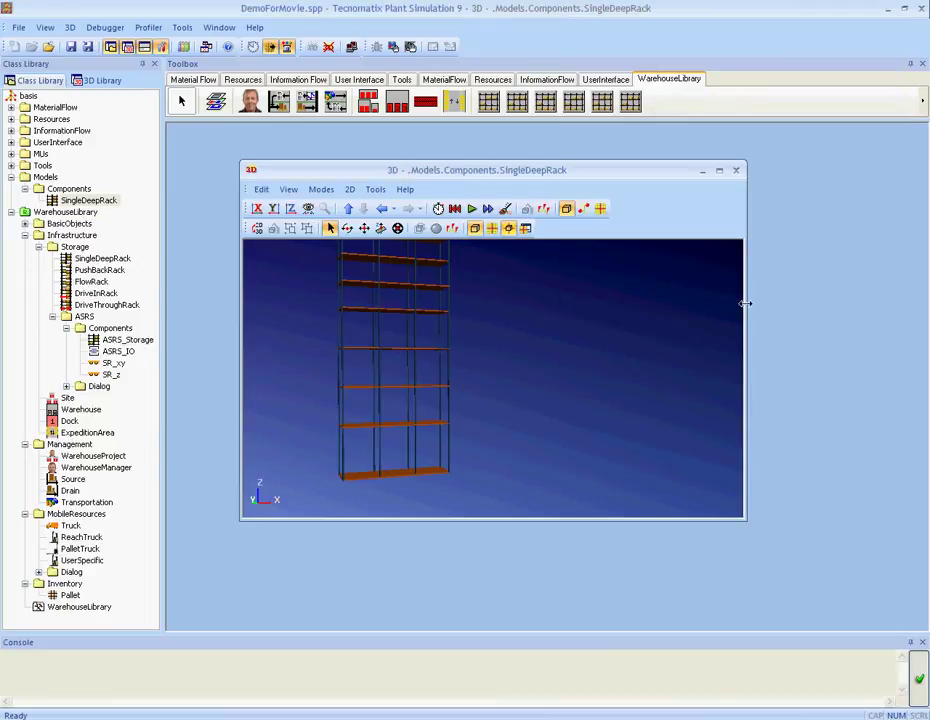
pyautogui.click(737, 172)
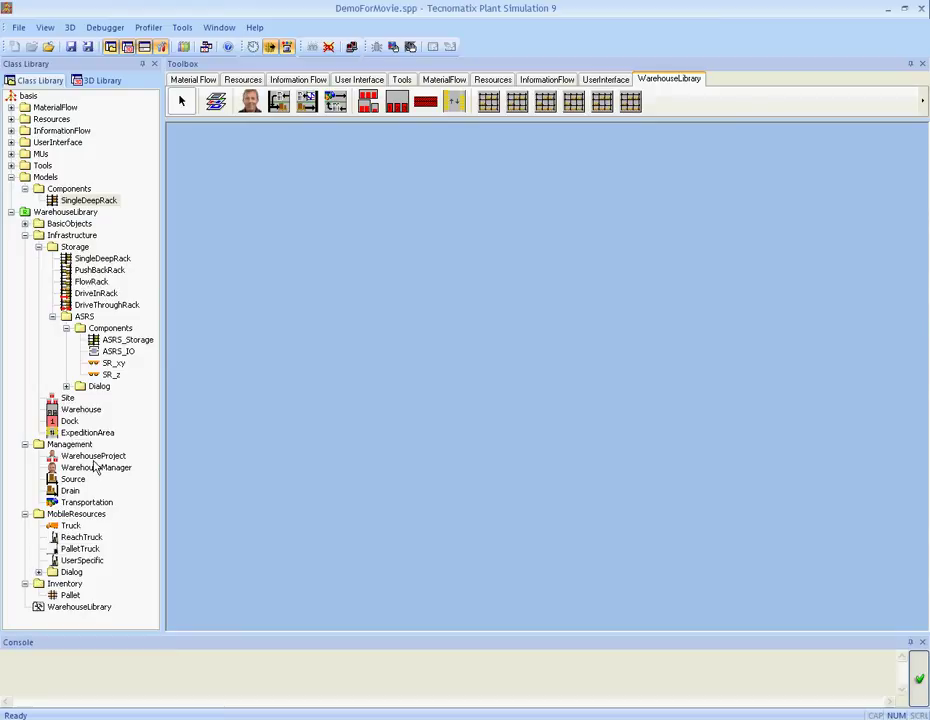
# Step: Copy WarehouseProject into the Models folder and open it
pyautogui.moveTo(93, 456); pyautogui.dragTo(47, 180)
pyautogui.doubleClick(64, 213)
pyautogui.moveTo(326, 150); pyautogui.dragTo(338, 145)
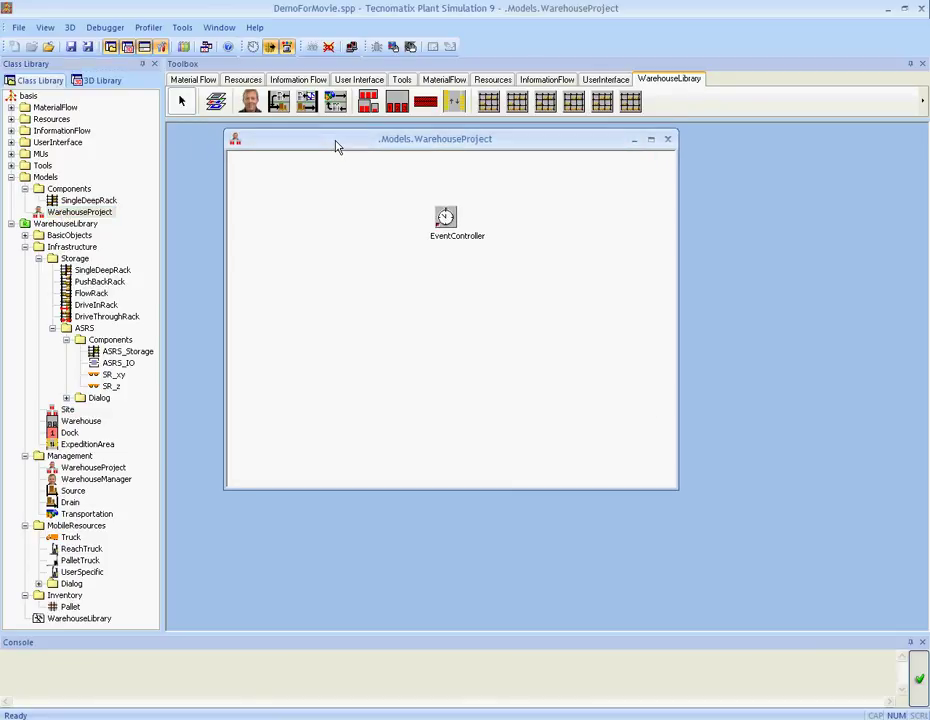
# Step: Insert a WarehouseManager below the EventController and a Site below the WarehouseManager
pyautogui.click(250, 107)
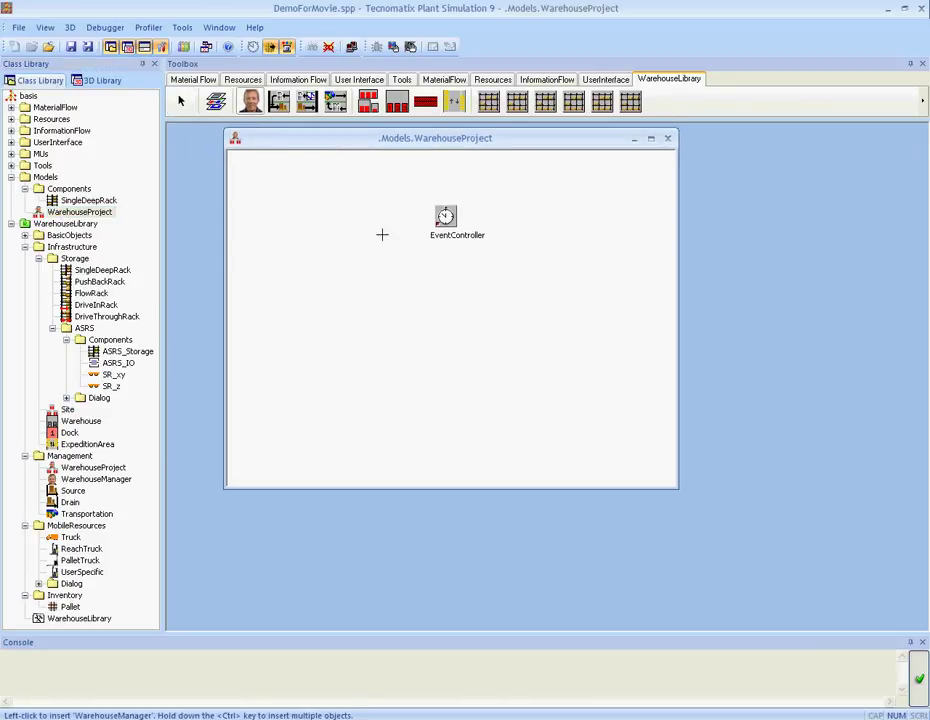
pyautogui.click(440, 272)
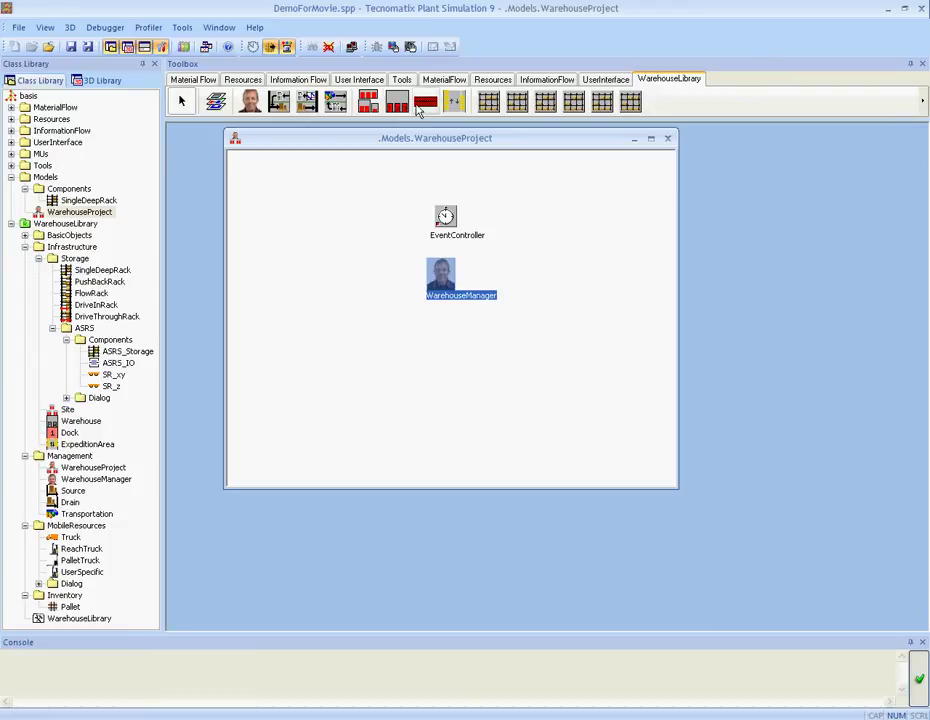
pyautogui.click(372, 103)
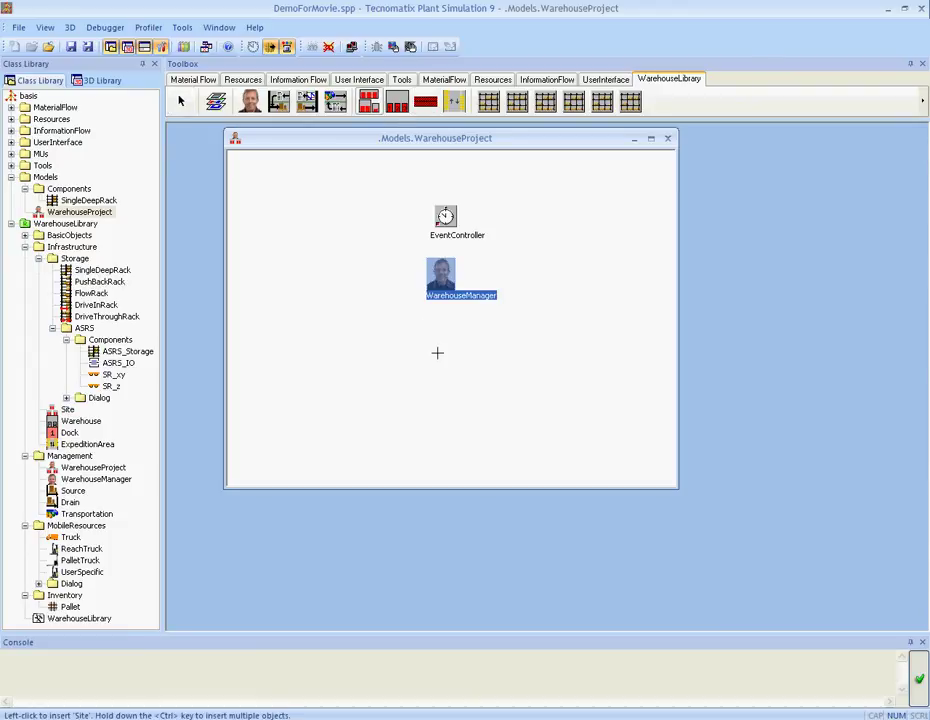
pyautogui.click(438, 354)
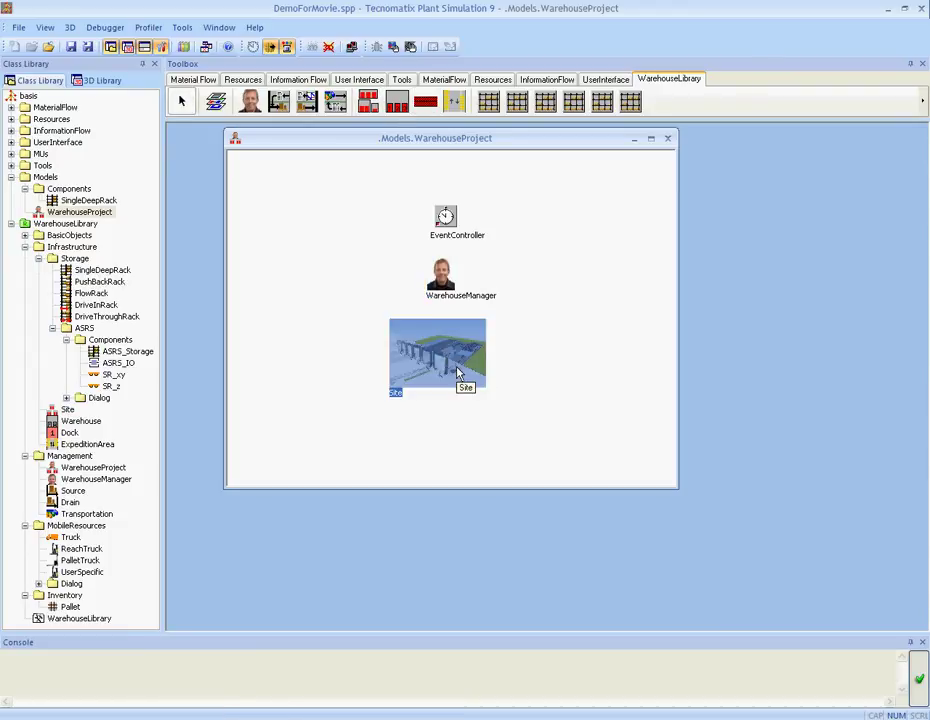
# Step: Open the Site and place a Warehouse block between its entry and exit connectors
pyautogui.doubleClick(458, 372)
pyautogui.moveTo(374, 145); pyautogui.dragTo(447, 206)
pyautogui.click(399, 110)
pyautogui.click(462, 432)
pyautogui.moveTo(487, 462); pyautogui.dragTo(462, 456)
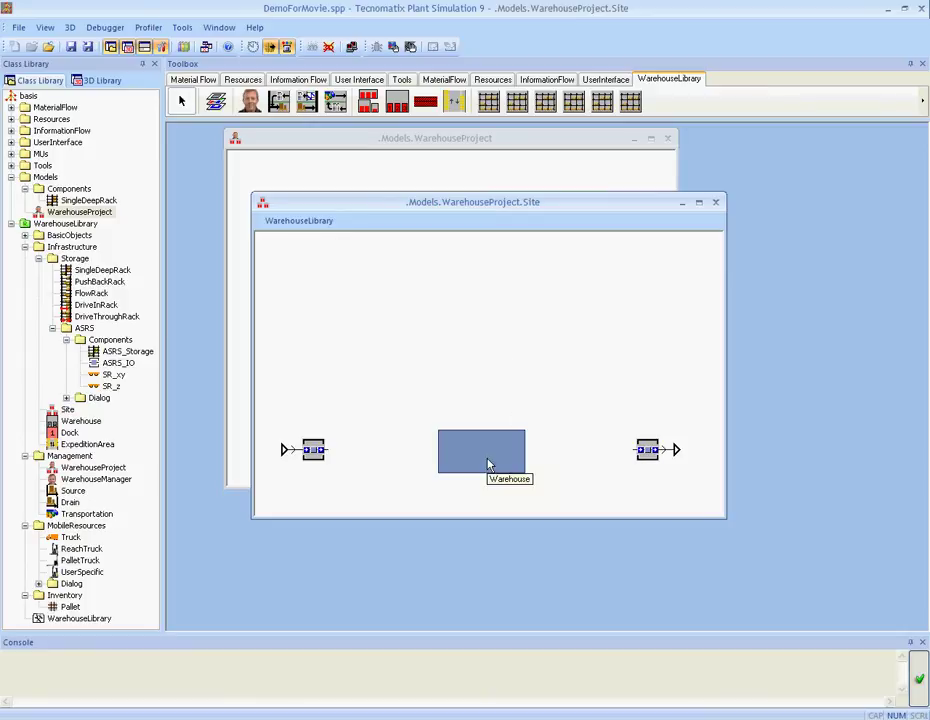
# Step: Open the Warehouse settings and its 2D layout, maximizing the layout window
pyautogui.doubleClick(489, 464)
pyautogui.moveTo(455, 210); pyautogui.dragTo(738, 36)
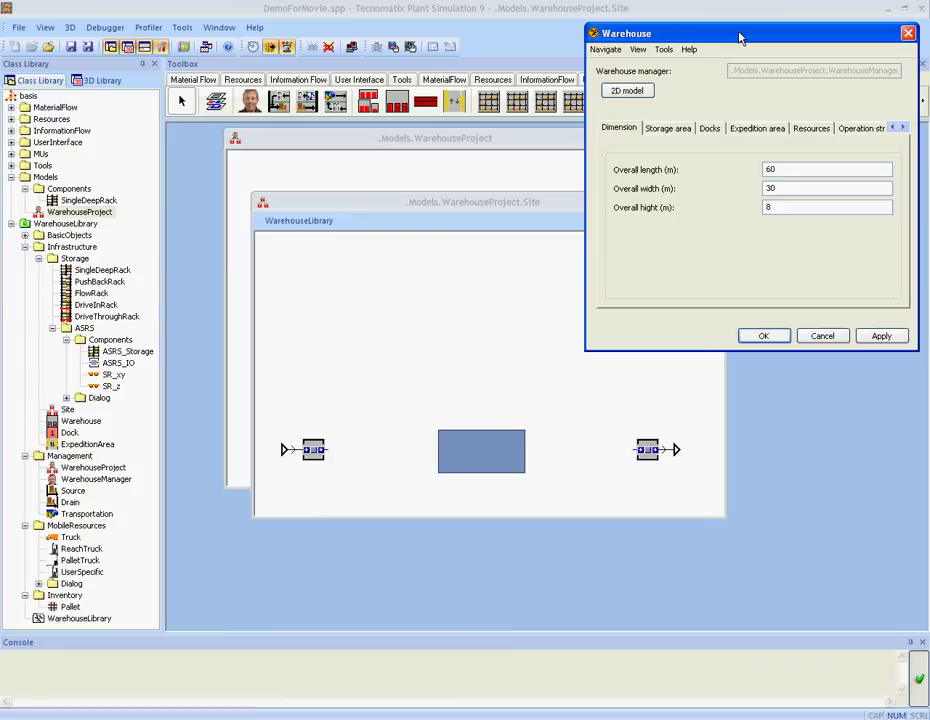
pyautogui.click(629, 92)
pyautogui.moveTo(509, 208); pyautogui.dragTo(305, 203)
pyautogui.click(551, 191)
pyautogui.moveTo(729, 36); pyautogui.dragTo(150, 21)
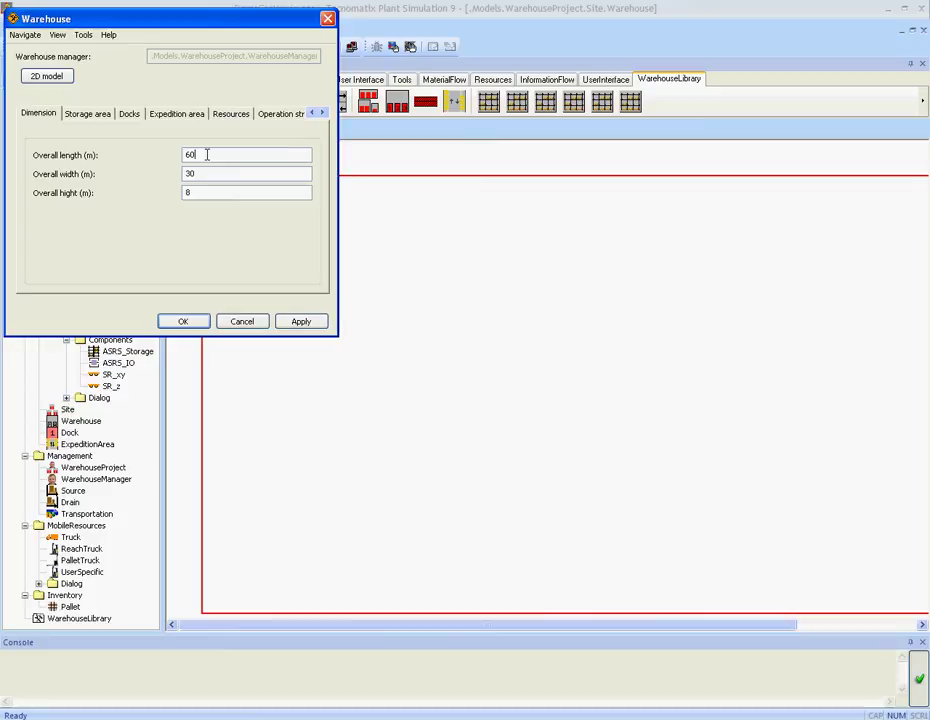
# Step: Enter the warehouse's overall length 81 and width 1212, then confirm the Warehouse settings
pyautogui.moveTo(207, 156); pyautogui.dragTo(166, 155)
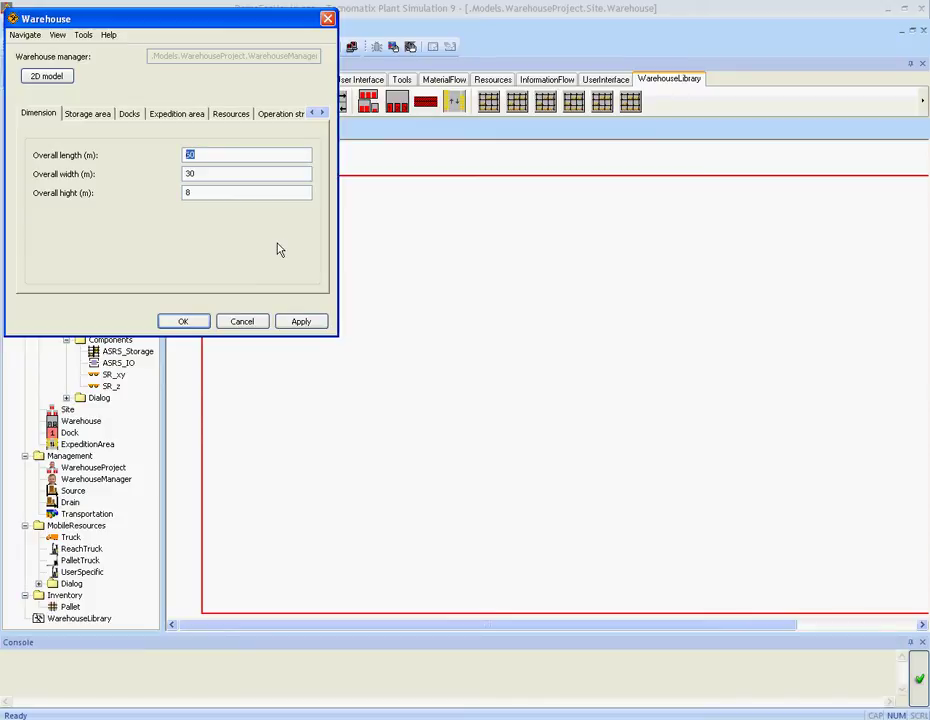
pyautogui.write('81')
pyautogui.press('Tab')
pyautogui.write('1212')
pyautogui.click(97, 115)
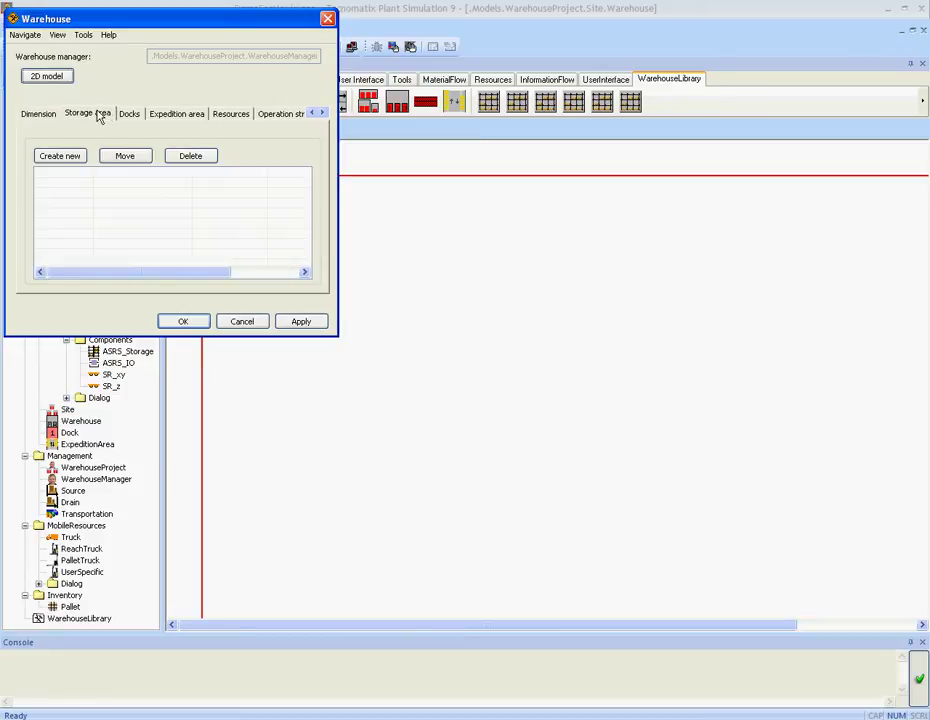
pyautogui.click(183, 325)
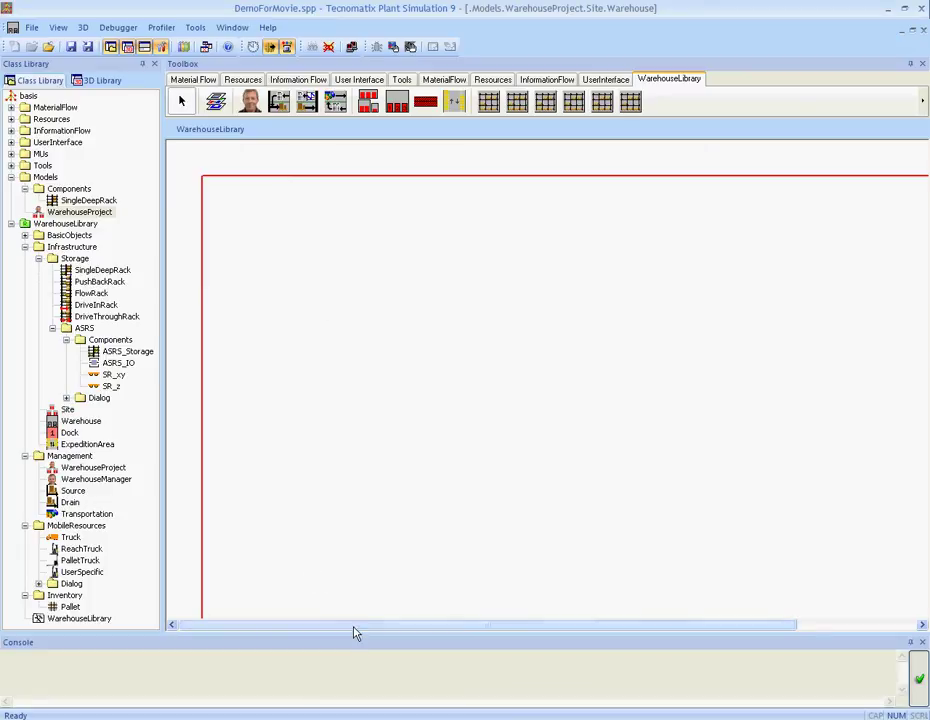
# Step: Restore and re-maximize the warehouse frame and scroll back to its top-left corner
pyautogui.moveTo(355, 627); pyautogui.dragTo(614, 631)
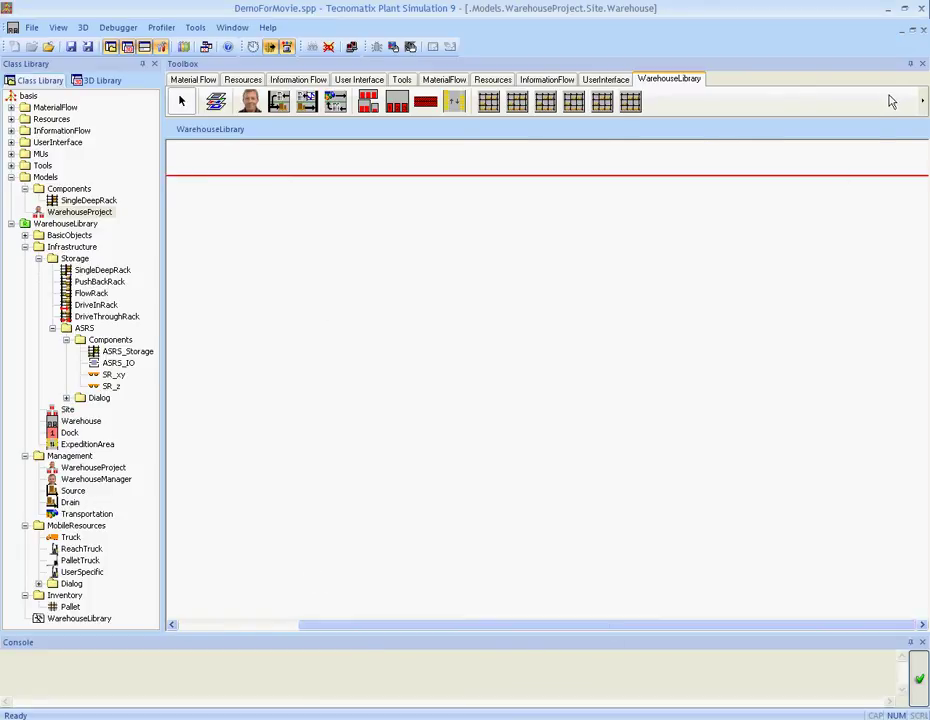
pyautogui.click(912, 30)
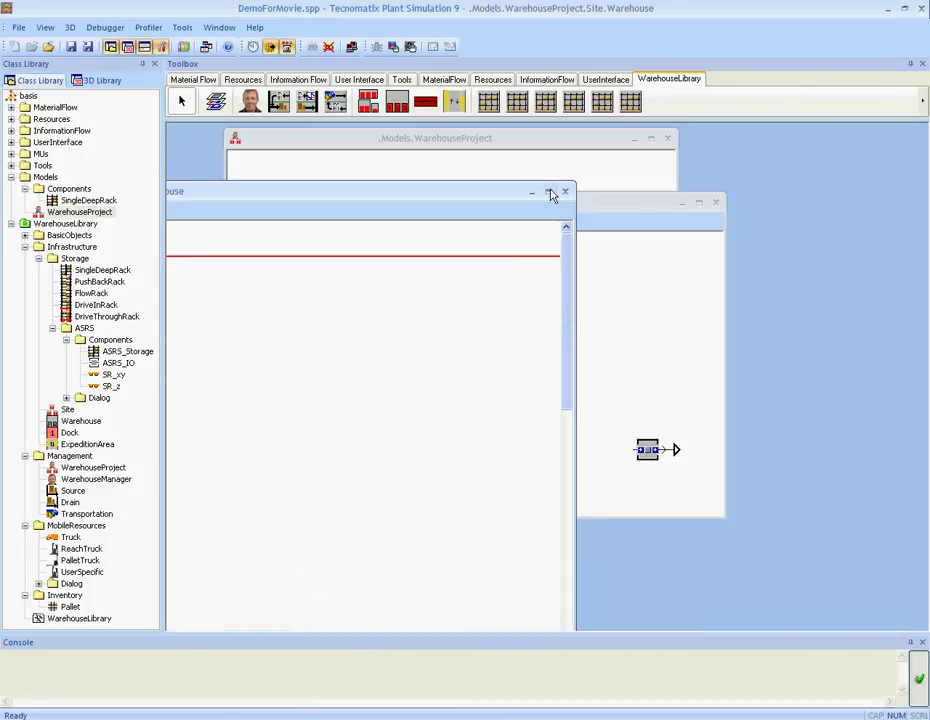
pyautogui.click(550, 191)
pyautogui.moveTo(369, 631); pyautogui.dragTo(282, 639)
pyautogui.scroll(-6, 442, 469)
pyautogui.scroll(-2, 442, 465)
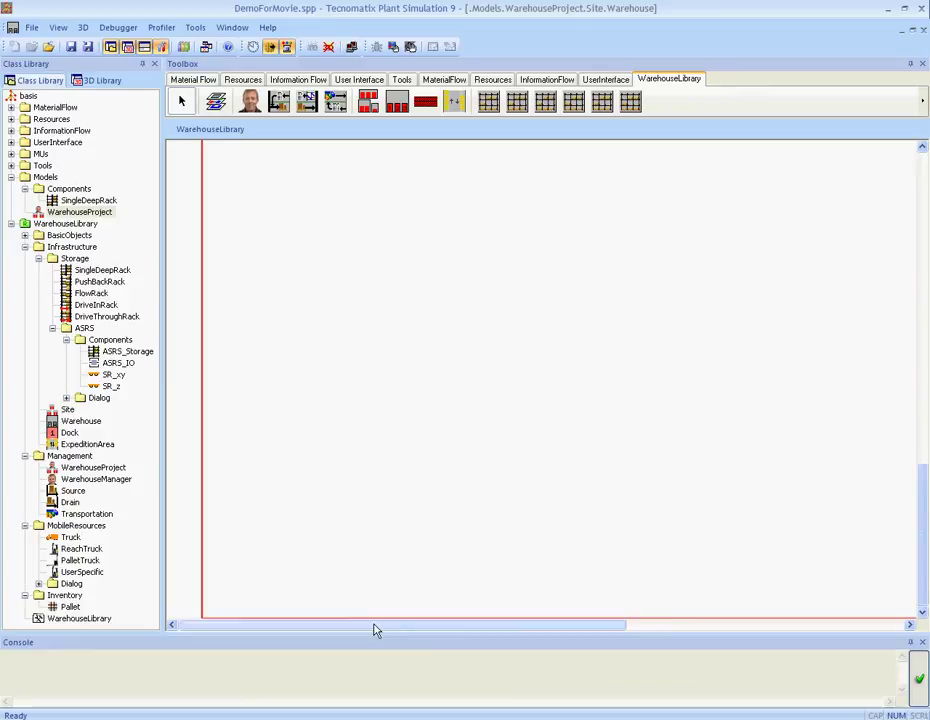
pyautogui.moveTo(376, 629)
pyautogui.mouseDown()
pyautogui.moveTo(687, 639)
pyautogui.moveTo(581, 635)
pyautogui.moveTo(376, 656)
pyautogui.moveTo(365, 645)
pyautogui.mouseUp()
pyautogui.scroll(8, 345, 497)
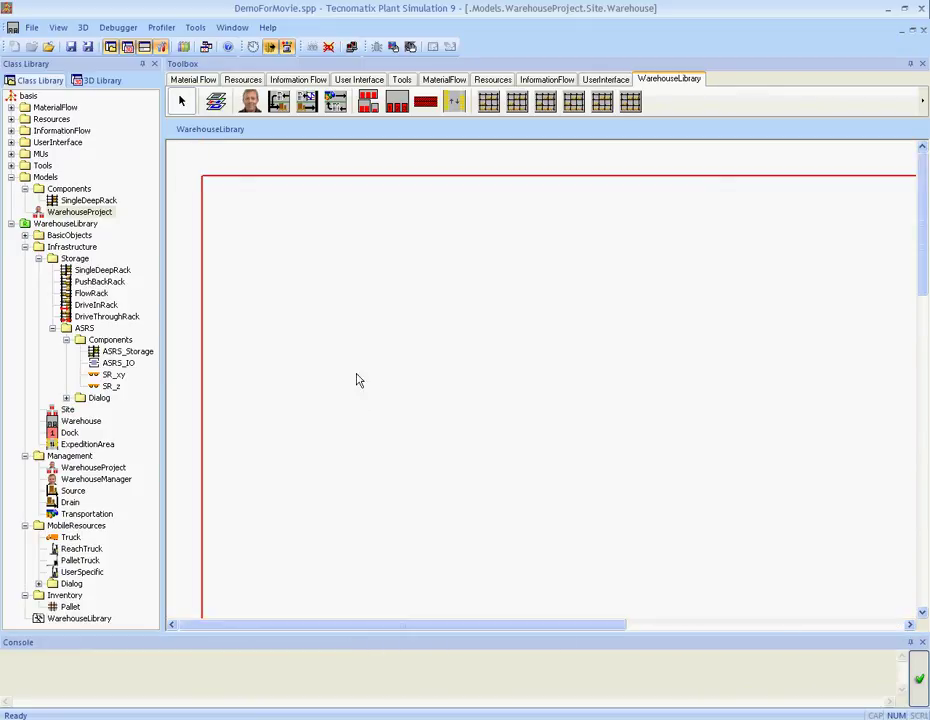
# Step: Open the Warehouse settings and start creating a new storage area from the Storage area tab
pyautogui.click(218, 134)
pyautogui.click(218, 147)
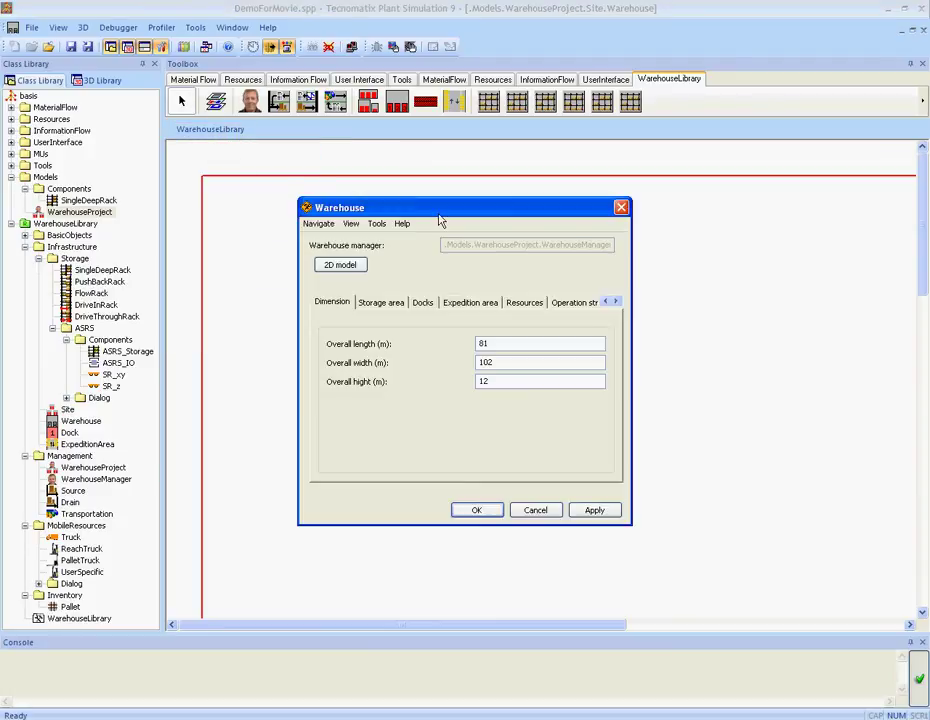
pyautogui.moveTo(440, 220); pyautogui.dragTo(178, 56)
pyautogui.click(122, 140)
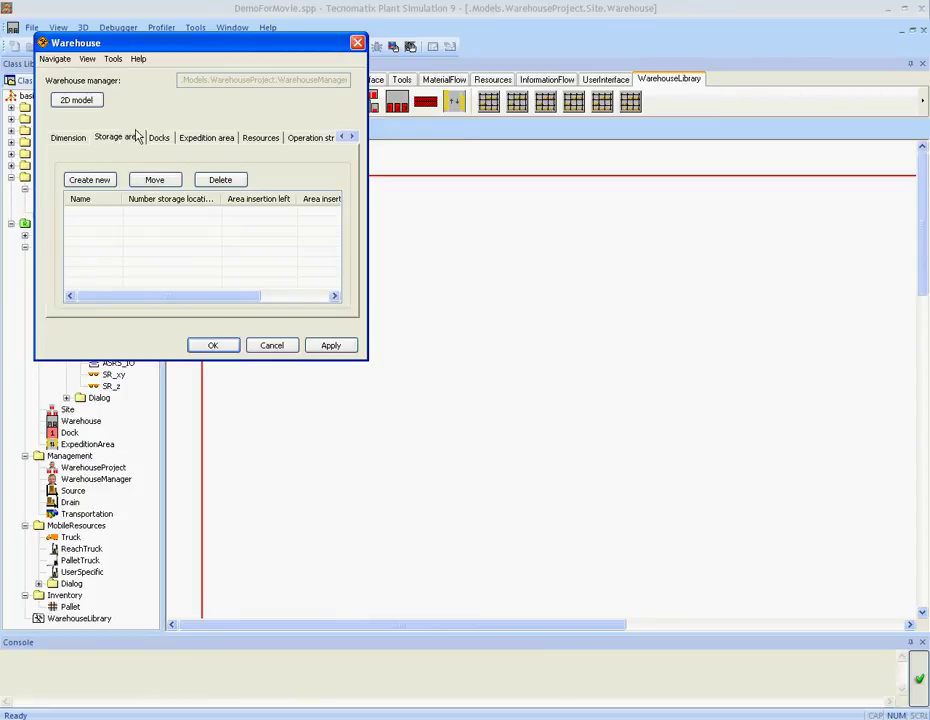
pyautogui.click(89, 180)
pyautogui.moveTo(430, 208); pyautogui.dragTo(184, 135)
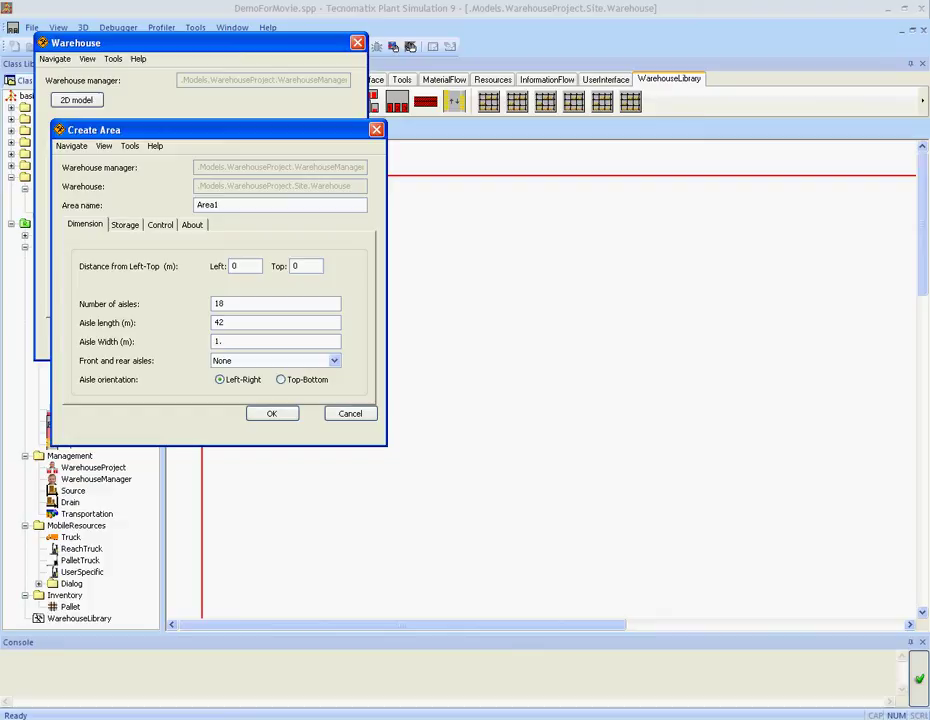
# Step: Give Area1 a front aisle with top-bottom aisle orientation
pyautogui.click(275, 361)
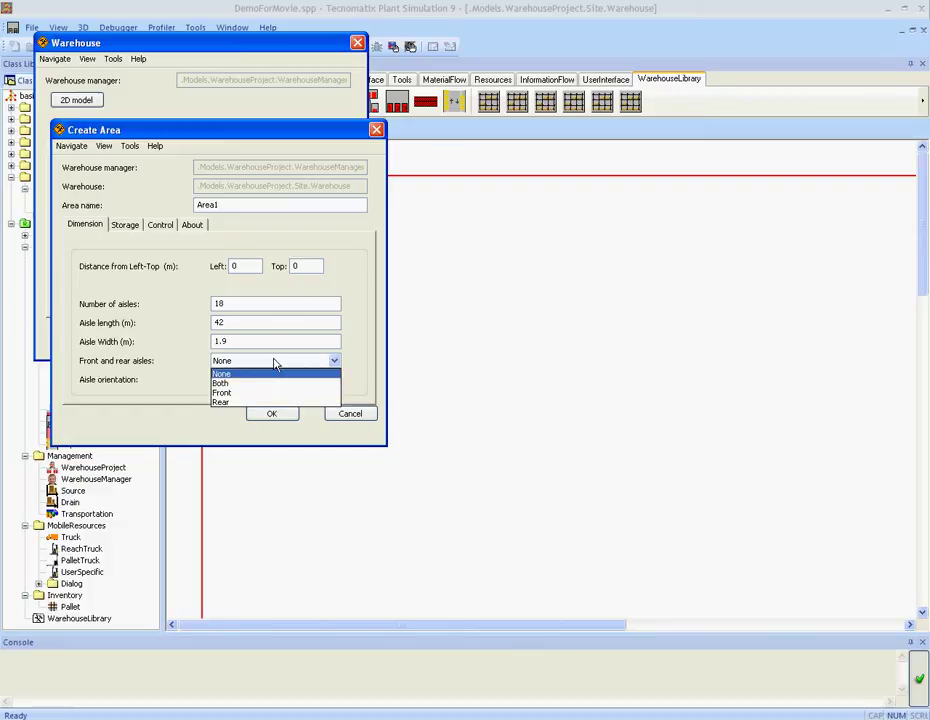
pyautogui.click(239, 396)
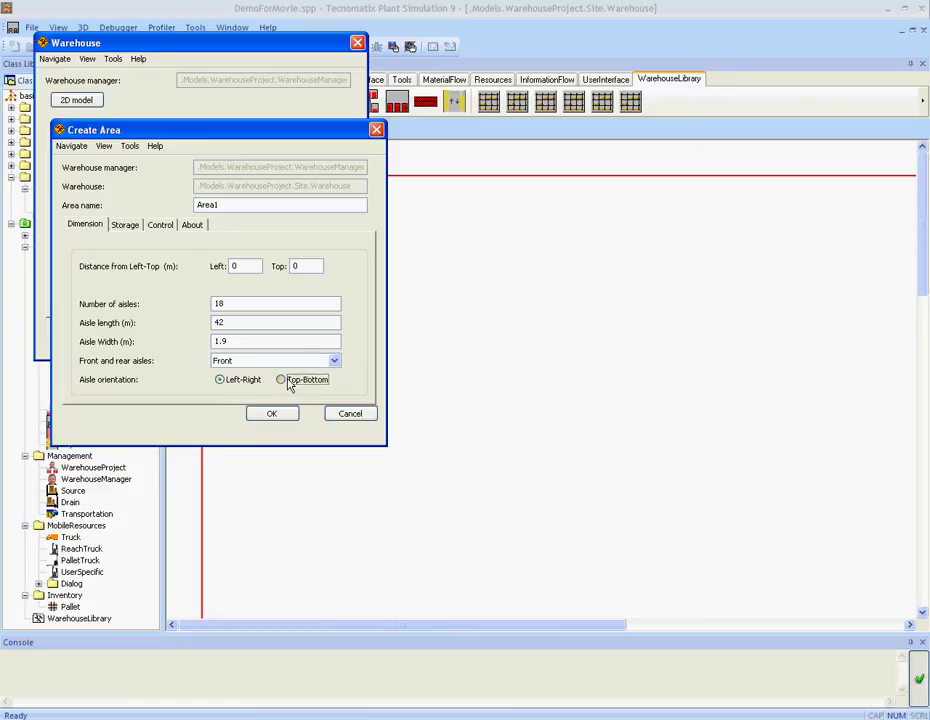
pyautogui.click(284, 380)
pyautogui.click(130, 226)
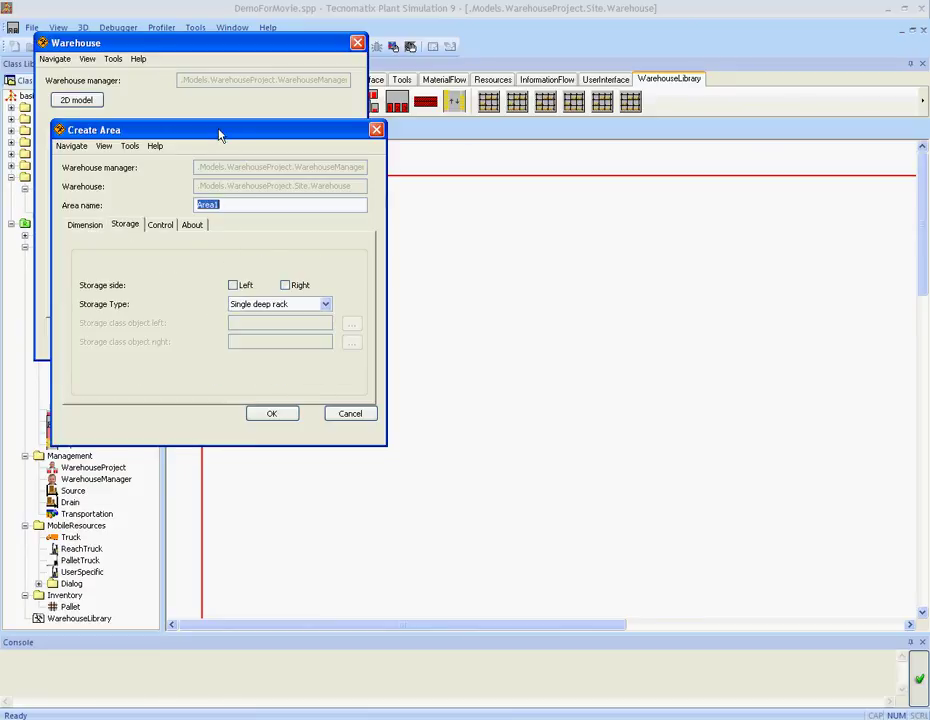
# Step: Put SingleDeepRack storage on both the left and right sides of Area1's aisles
pyautogui.click(233, 286)
pyautogui.click(288, 286)
pyautogui.moveTo(187, 133); pyautogui.dragTo(304, 133)
pyautogui.moveTo(257, 48); pyautogui.dragTo(398, 53)
pyautogui.click(279, 415)
pyautogui.moveTo(86, 200); pyautogui.dragTo(372, 330)
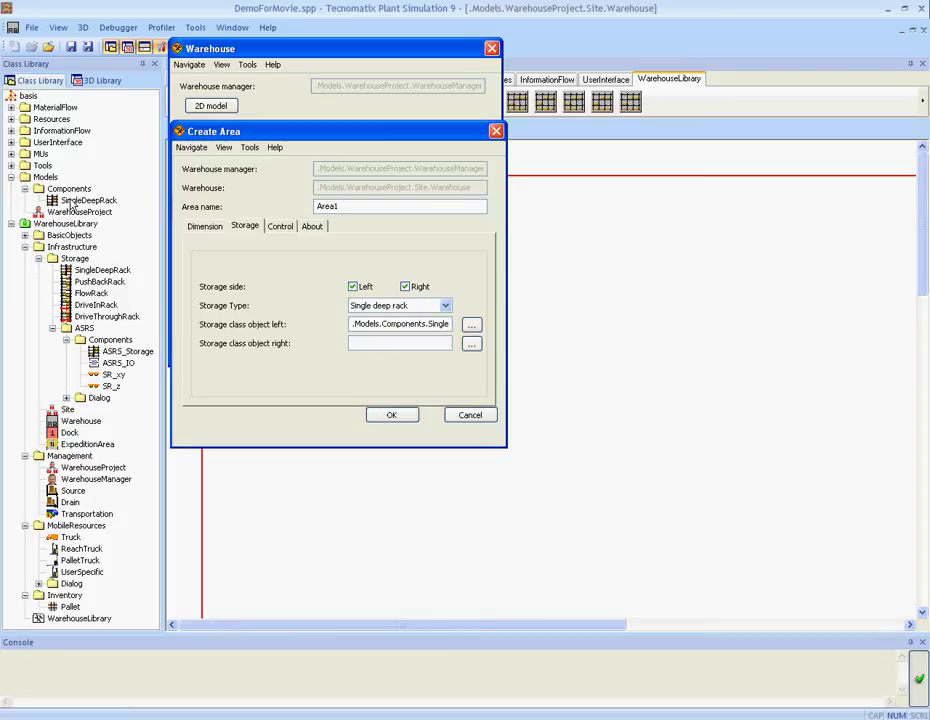
pyautogui.moveTo(72, 204); pyautogui.dragTo(367, 349)
# Step: Generate Area1's 7560 storage locations, close the Warehouse settings, and scroll over the racks
pyautogui.click(400, 417)
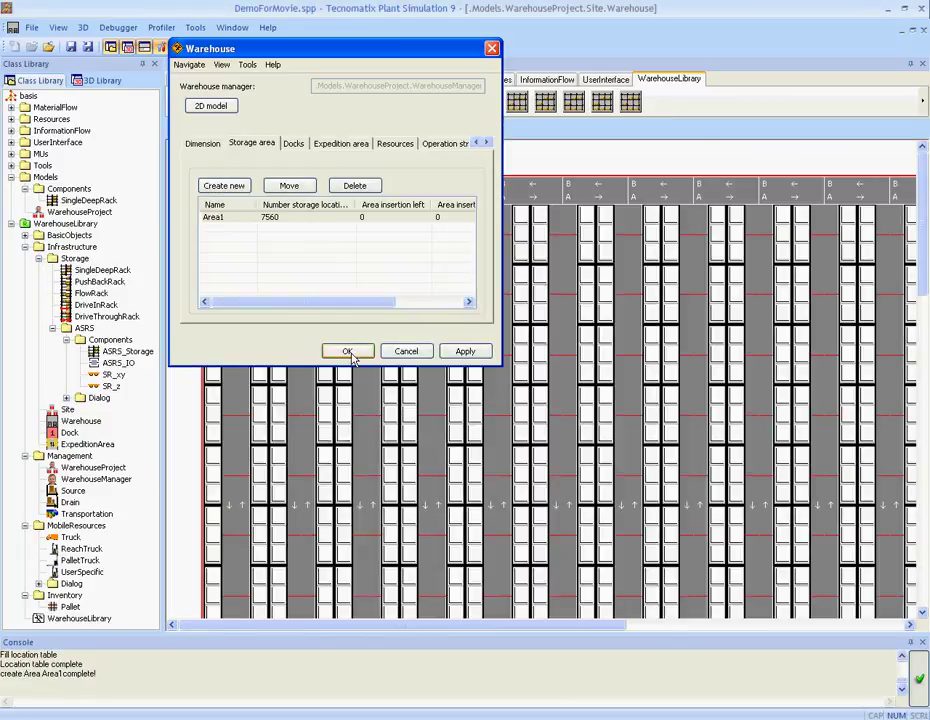
pyautogui.click(347, 351)
pyautogui.moveTo(262, 635); pyautogui.dragTo(539, 629)
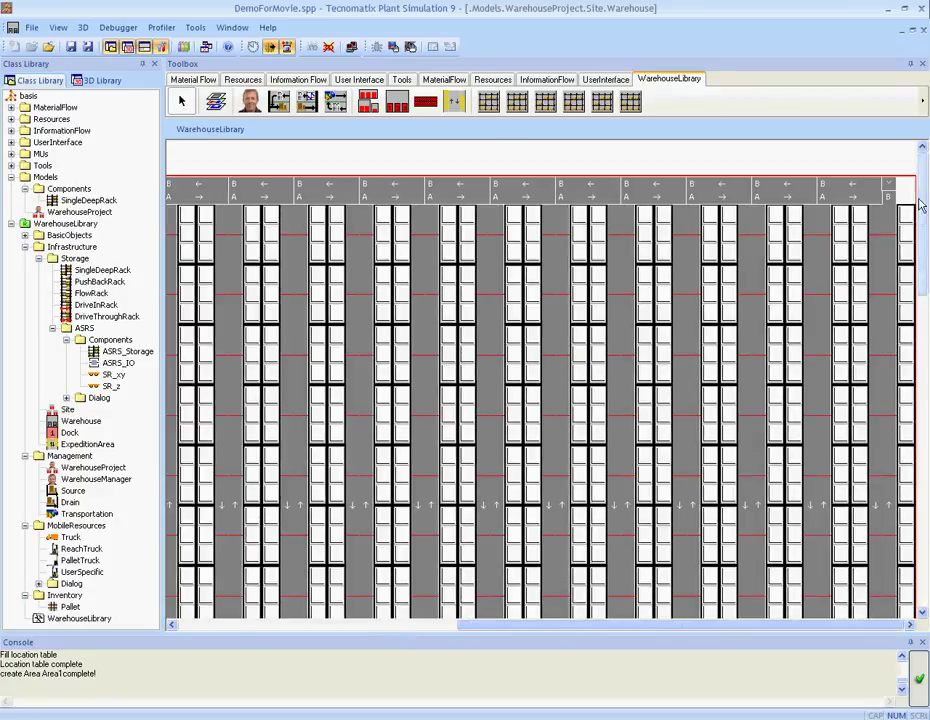
pyautogui.moveTo(920, 201); pyautogui.dragTo(907, 353)
pyautogui.moveTo(834, 631); pyautogui.dragTo(536, 631)
pyautogui.scroll(3, 530, 575)
pyautogui.scroll(5, 530, 575)
pyautogui.scroll(-10, 527, 578)
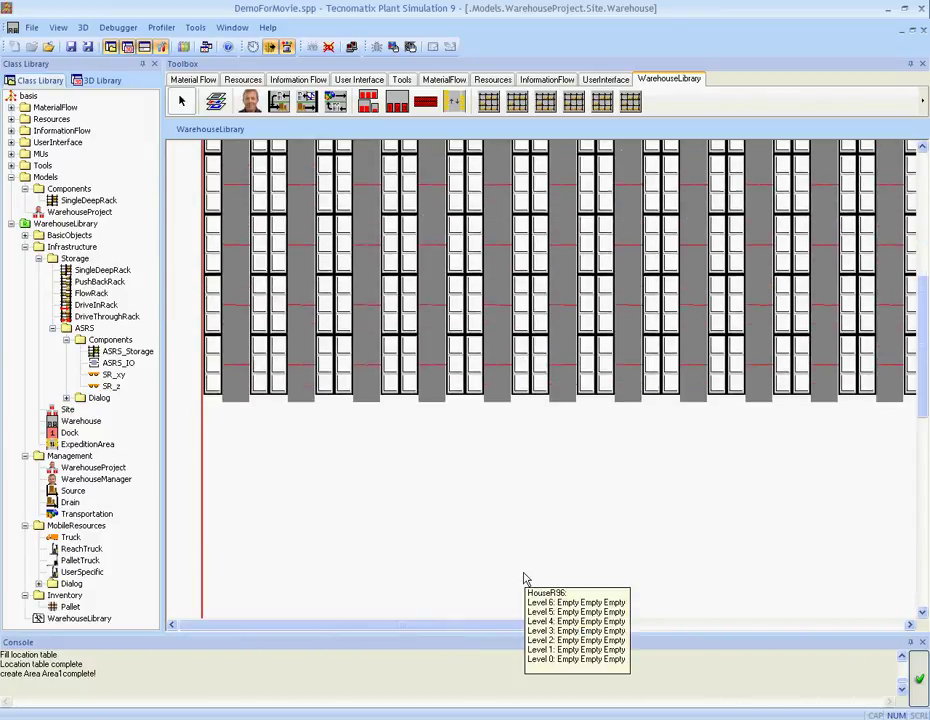
# Step: Open the Warehouse settings and start creating a second storage area
pyautogui.rightClick(224, 134)
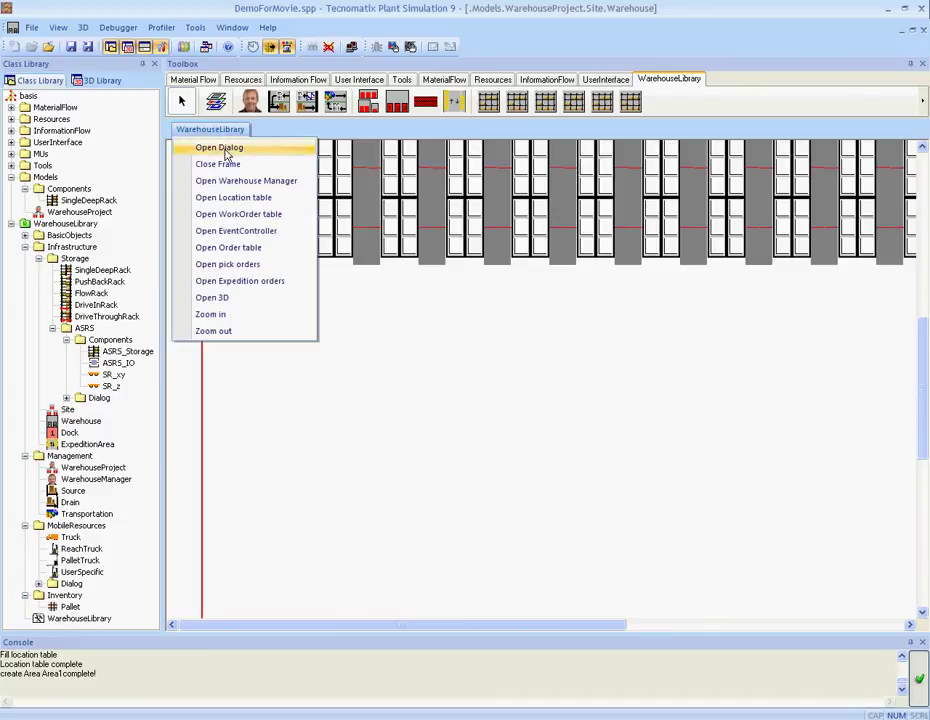
pyautogui.click(224, 148)
pyautogui.moveTo(505, 216); pyautogui.dragTo(264, 61)
pyautogui.click(140, 147)
pyautogui.click(100, 188)
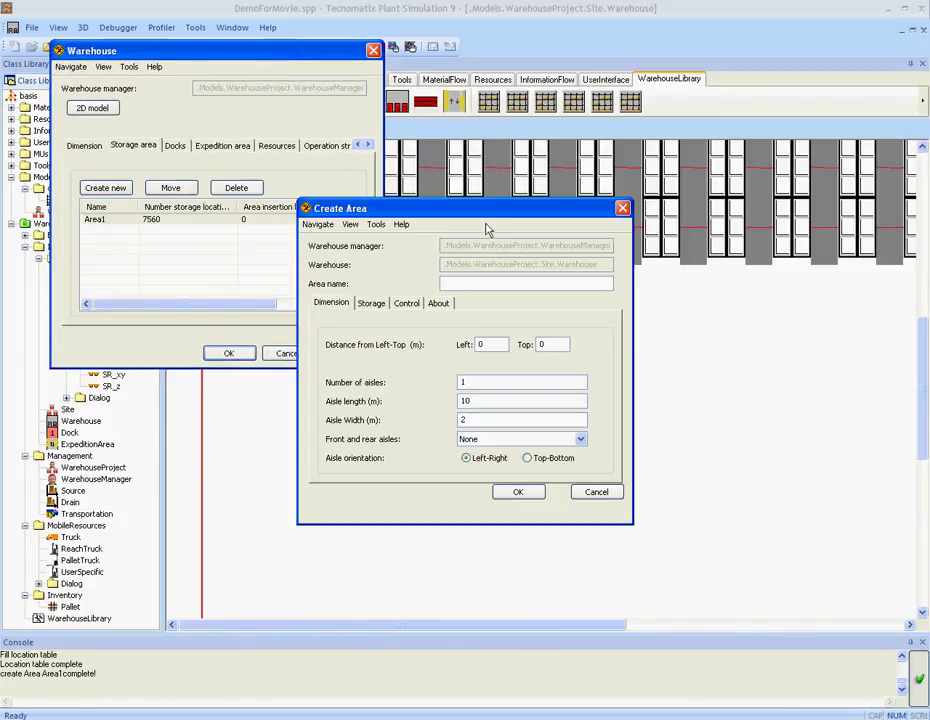
pyautogui.moveTo(486, 221); pyautogui.dragTo(272, 218)
# Step: Name the area Area2, set its left distance to 0, and add a top-bottom front aisle
pyautogui.write('Area2')
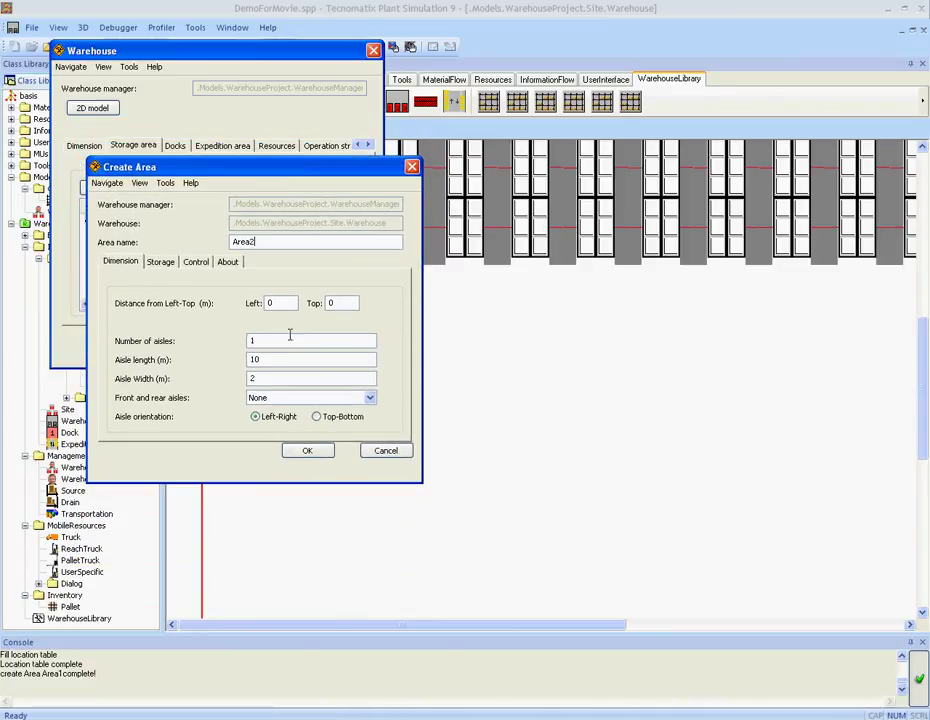
pyautogui.press('Tab')
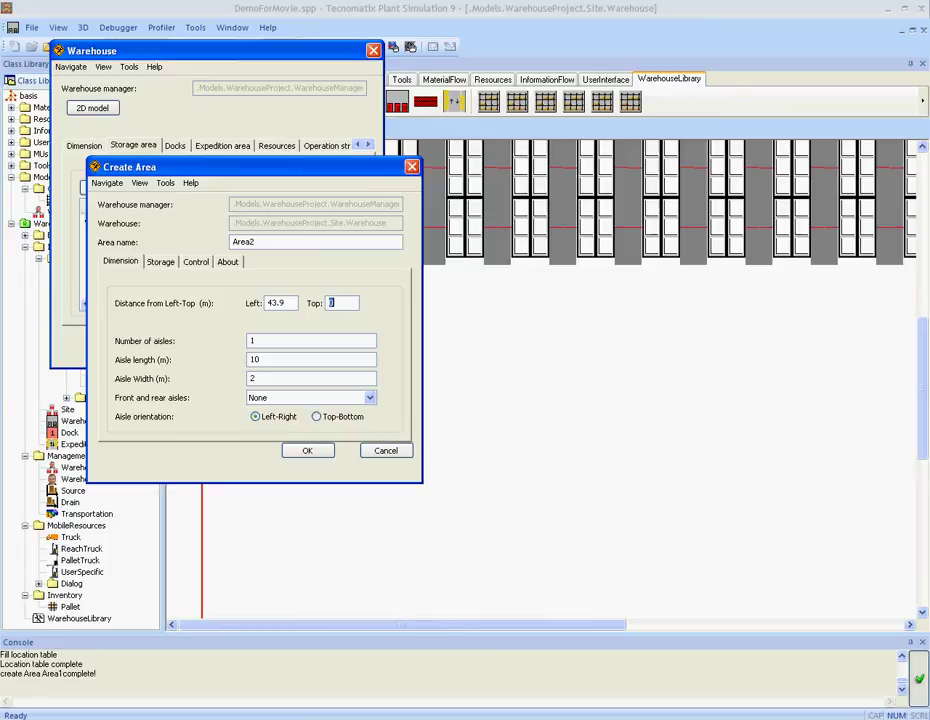
pyautogui.doubleClick(276, 303)
pyautogui.write('0')
pyautogui.click(305, 398)
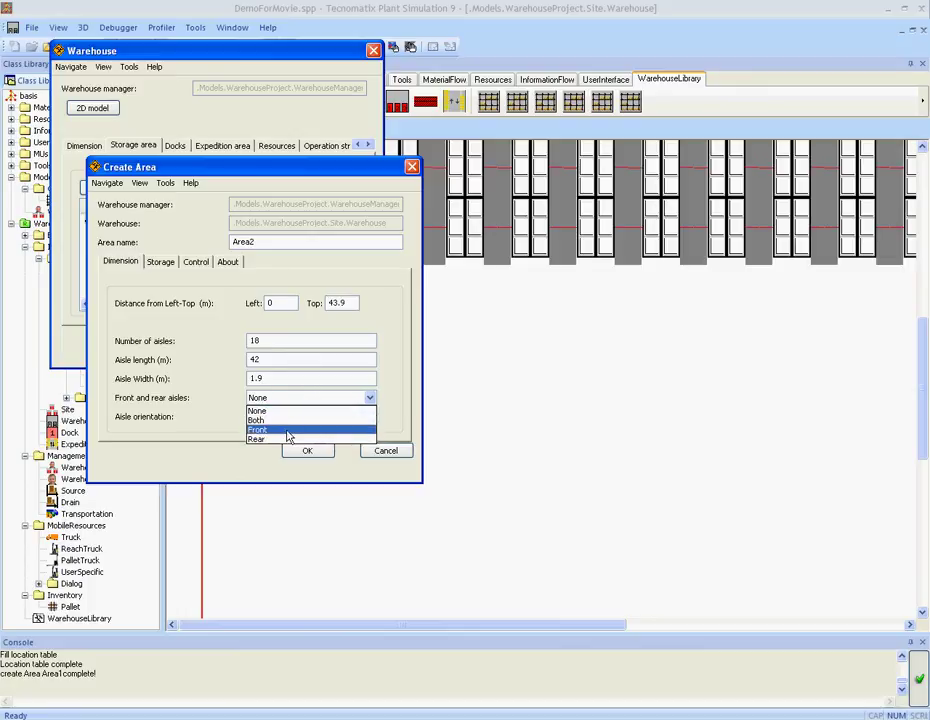
pyautogui.click(288, 430)
pyautogui.click(317, 418)
# Step: Put SingleDeepRack storage on both aisle sides of Area2, generate it, and confirm the Warehouse settings
pyautogui.click(160, 262)
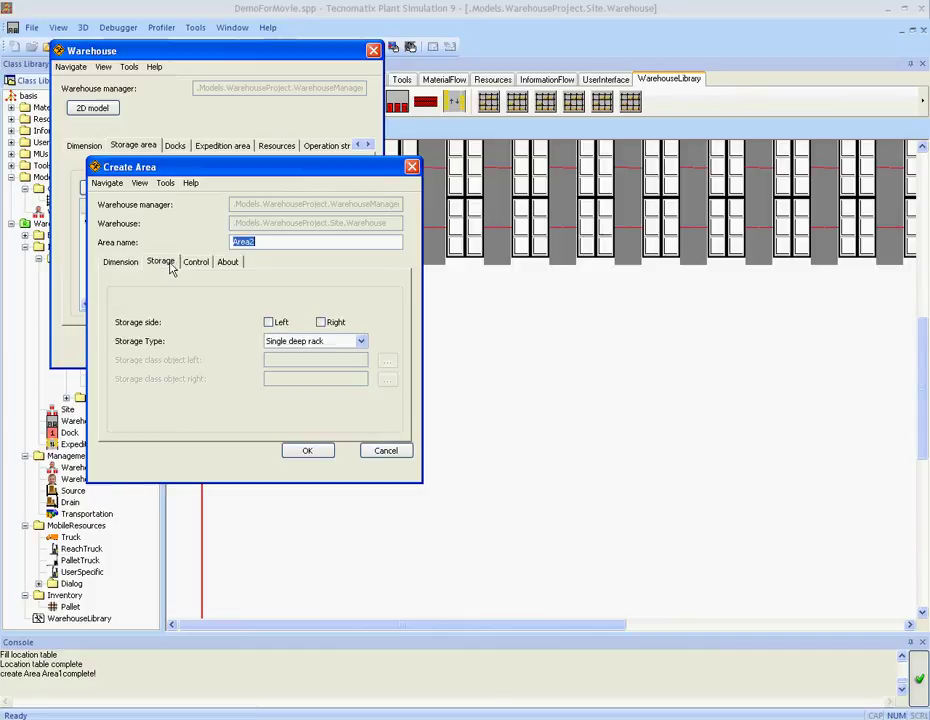
pyautogui.click(279, 322)
pyautogui.click(321, 322)
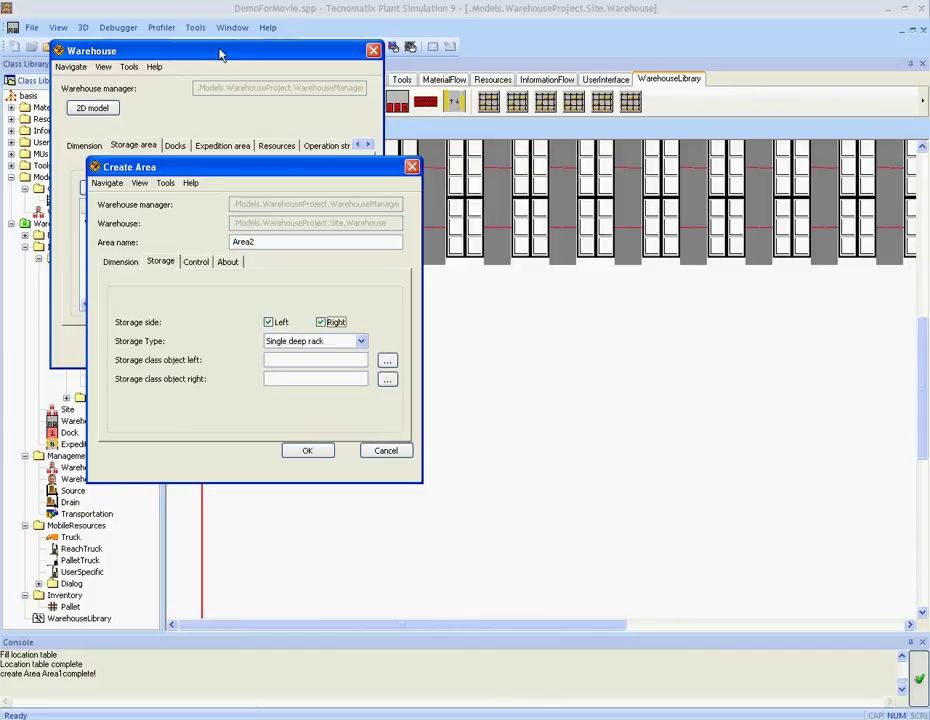
pyautogui.moveTo(222, 50); pyautogui.dragTo(303, 53)
pyautogui.click(123, 325)
pyautogui.moveTo(72, 203); pyautogui.dragTo(291, 359)
pyautogui.moveTo(72, 201); pyautogui.dragTo(300, 380)
pyautogui.click(308, 452)
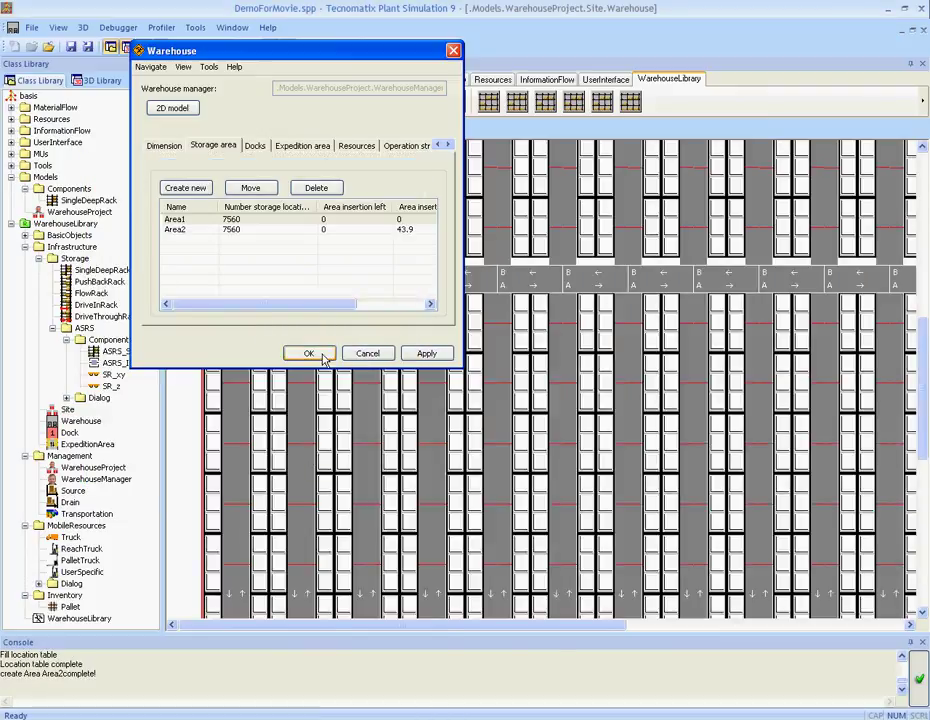
pyautogui.click(310, 354)
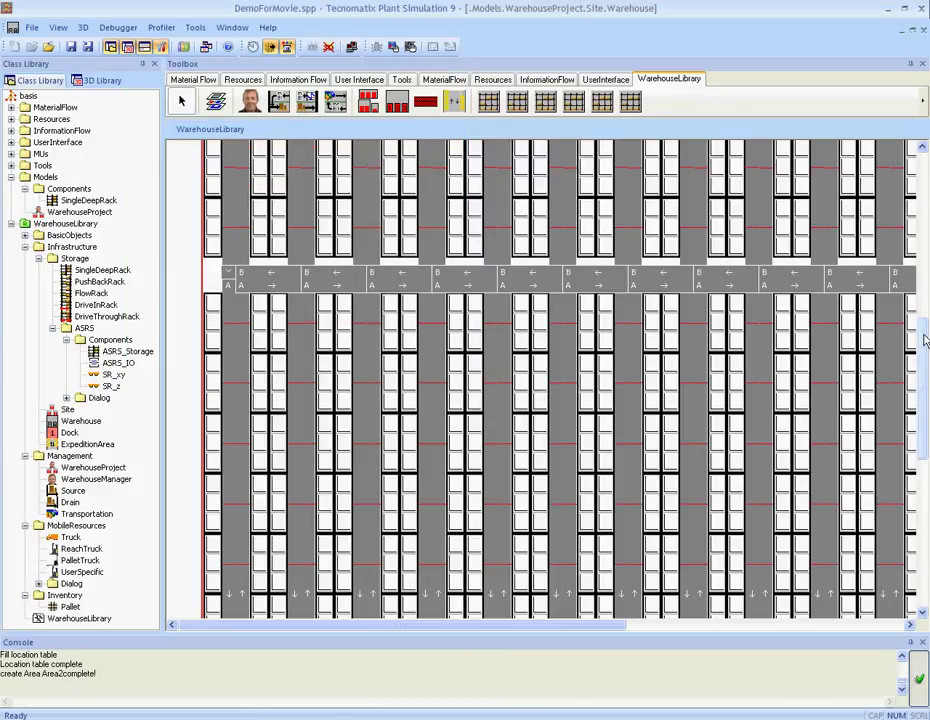